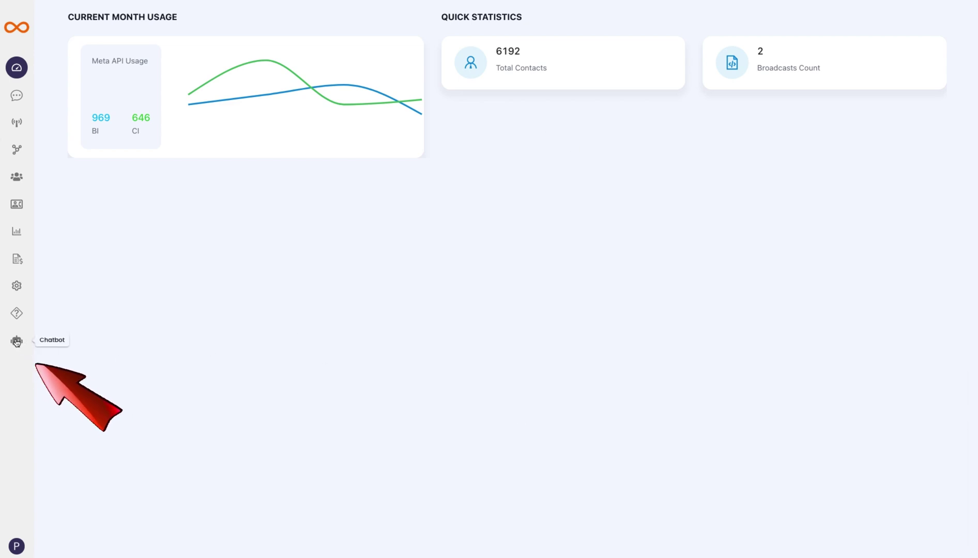
# Create a new bot 'My chatbot' and move its Start node to the canvas's top-left
pyautogui.click(16, 343)
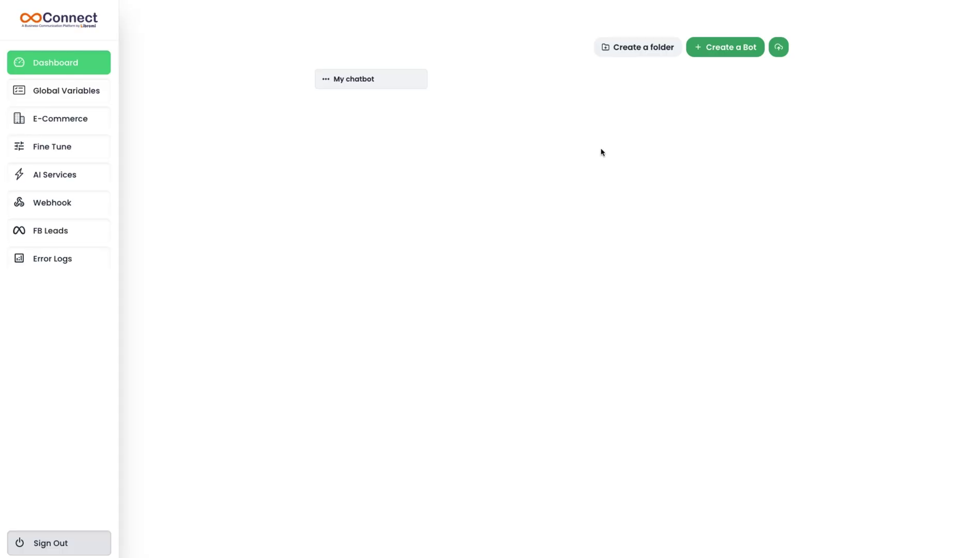
pyautogui.click(732, 48)
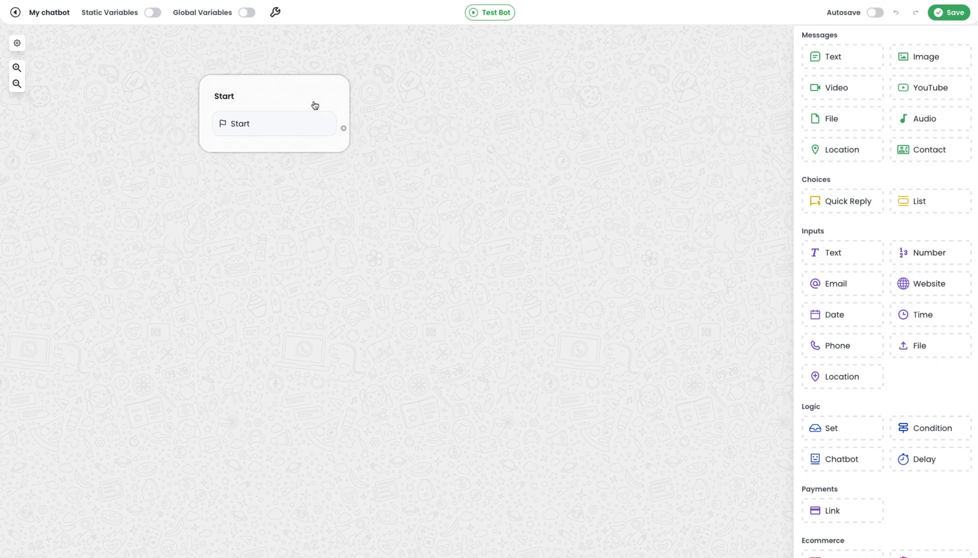
pyautogui.moveTo(314, 105); pyautogui.dragTo(161, 77)
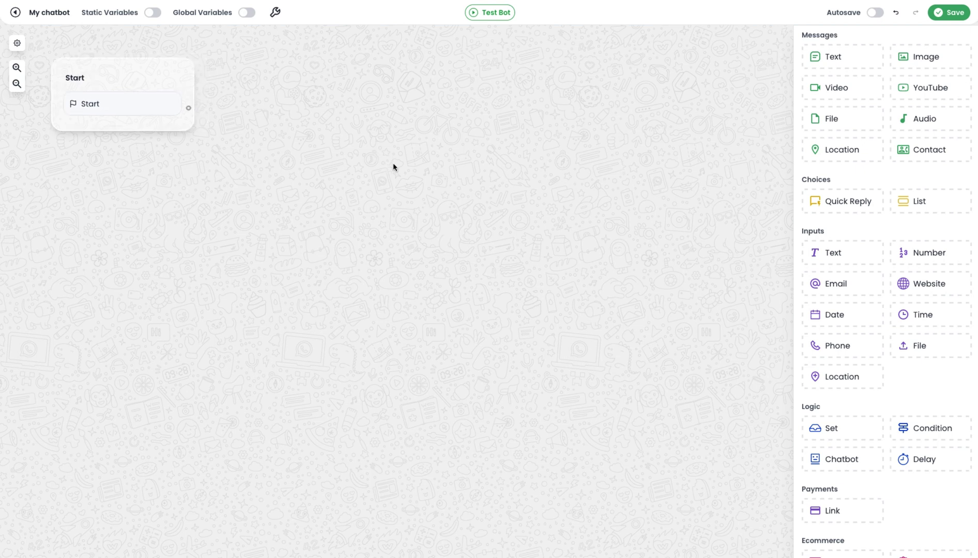
pyautogui.moveTo(145, 79); pyautogui.dragTo(149, 83)
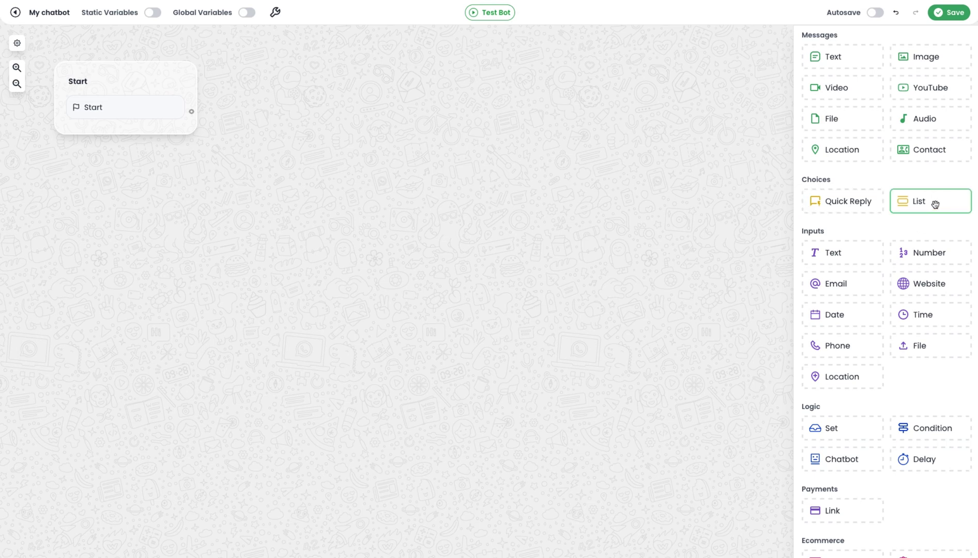
pyautogui.scroll(-1, 922, 332)
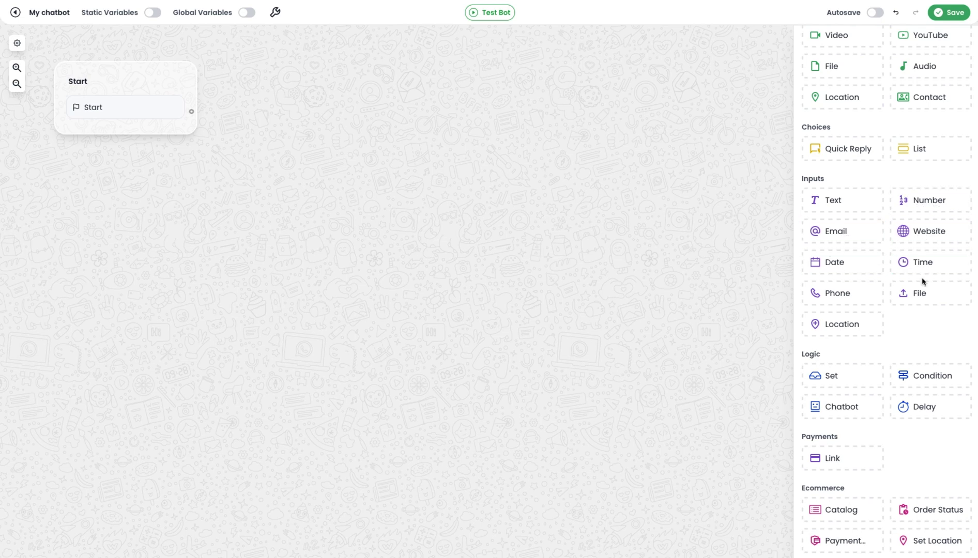
pyautogui.scroll(1, 854, 322)
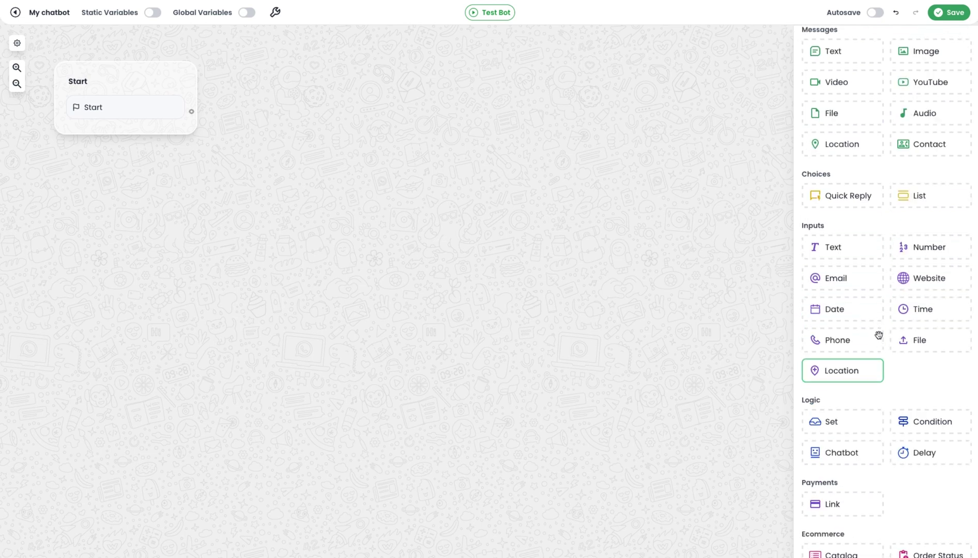
pyautogui.scroll(-5, 885, 408)
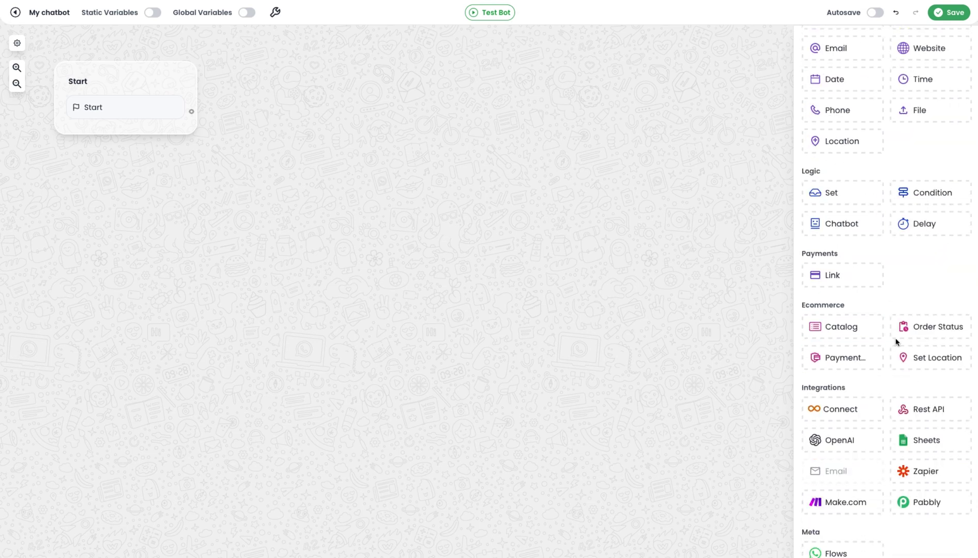
pyautogui.scroll(5, 896, 341)
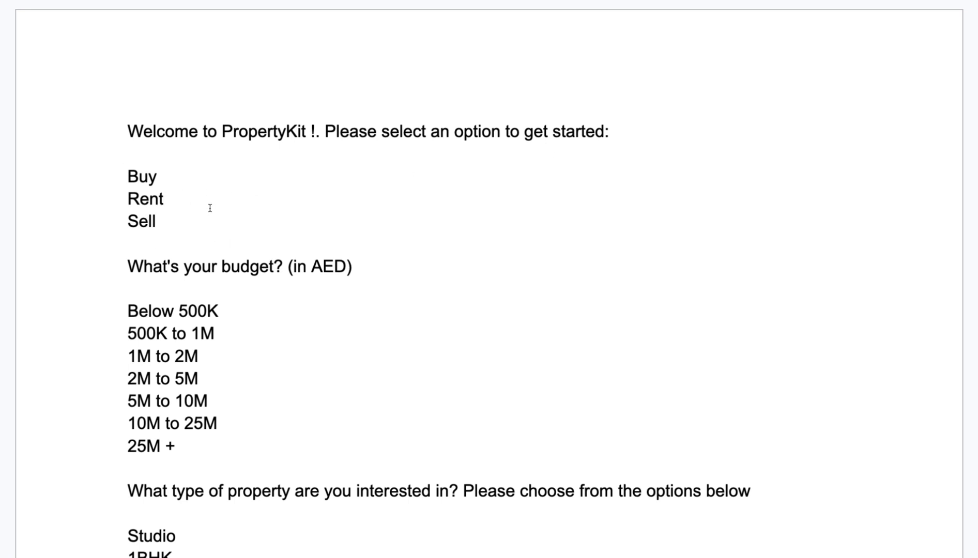
pyautogui.tripleClick(281, 130)
pyautogui.hotkey('ctrl', 'c')
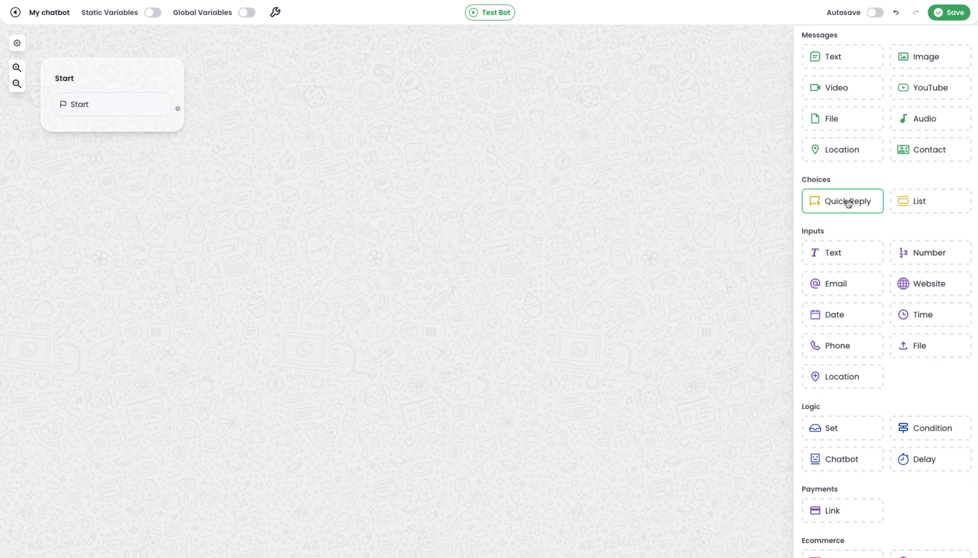
# Add a Group #1 quick-reply block linked from Start, with the PropertyKit welcome text as its body
pyautogui.moveTo(849, 203); pyautogui.dragTo(246, 168)
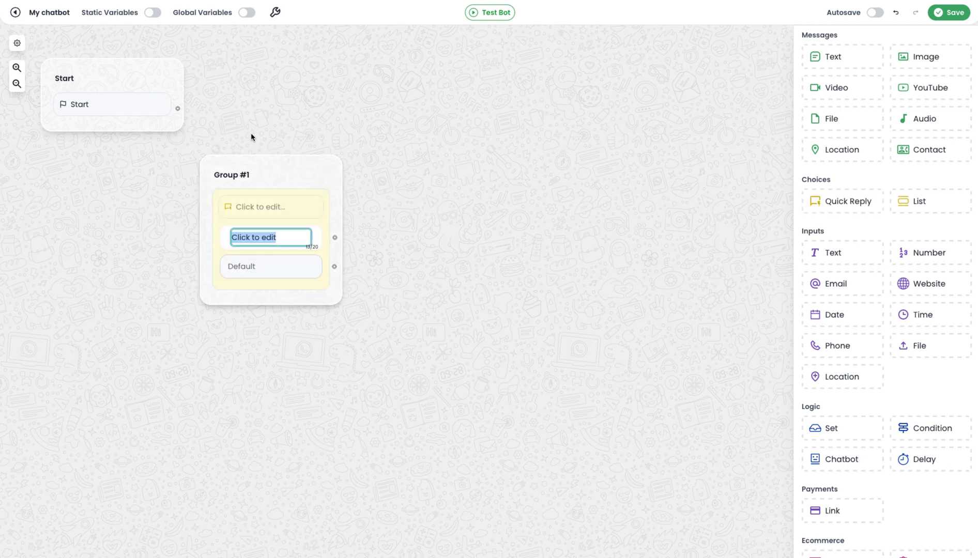
pyautogui.moveTo(178, 108); pyautogui.dragTo(272, 209)
pyautogui.click(271, 208)
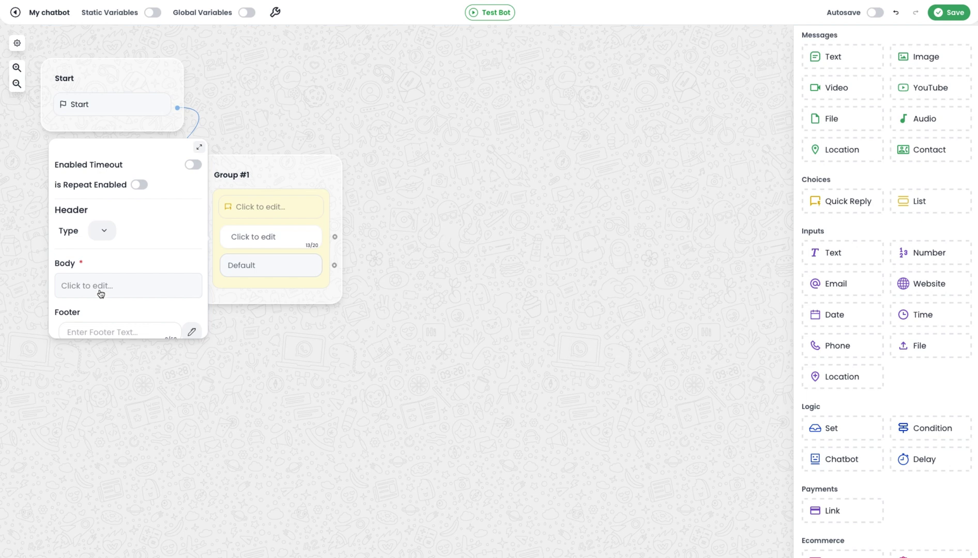
pyautogui.click(103, 291)
pyautogui.hotkey('ctrl', 'v')
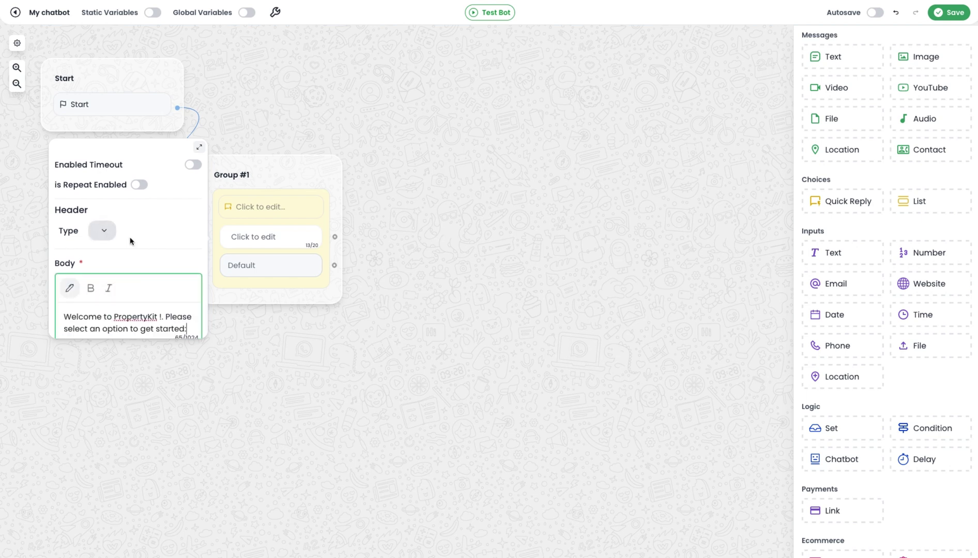
# Set Group #1's header type to image and upload a picture for it
pyautogui.click(103, 232)
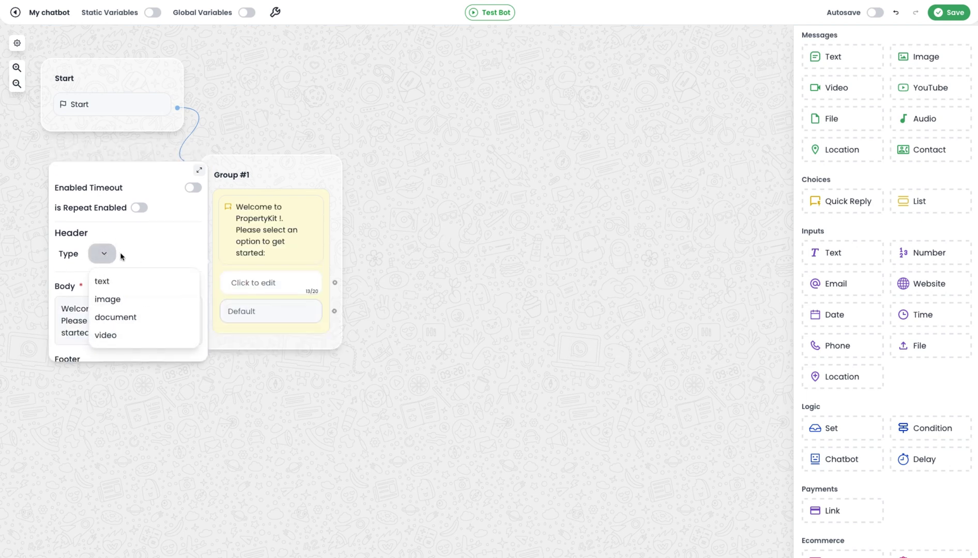
pyautogui.click(127, 301)
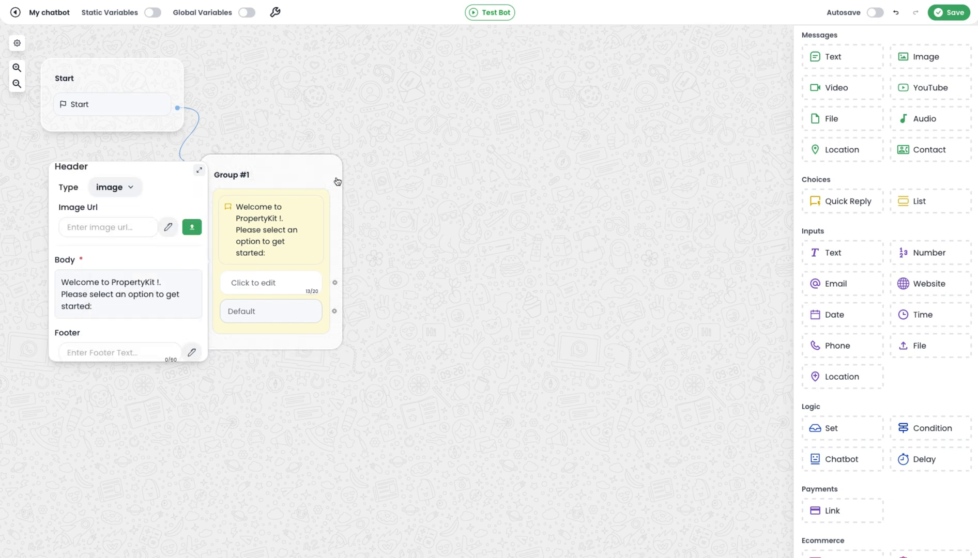
pyautogui.click(189, 231)
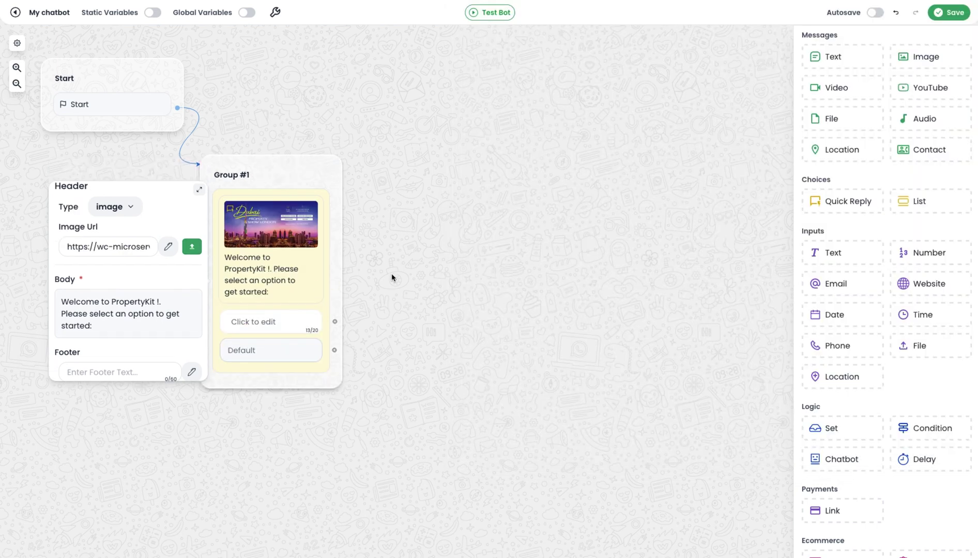
pyautogui.click(361, 349)
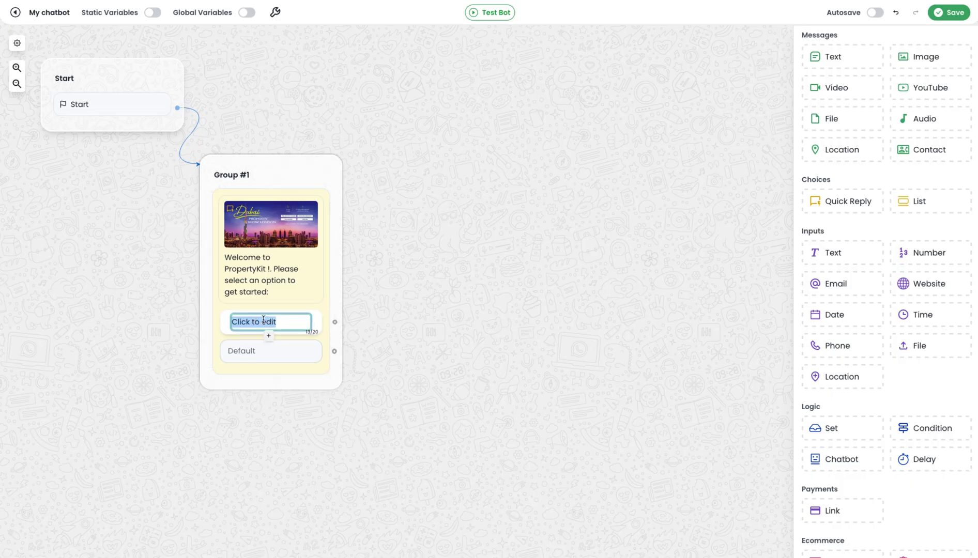
# Add Buy, Rent and Sell as the reply options of Group #1's welcome message
pyautogui.write('Buy')
pyautogui.press('Return')
pyautogui.write('Rent')
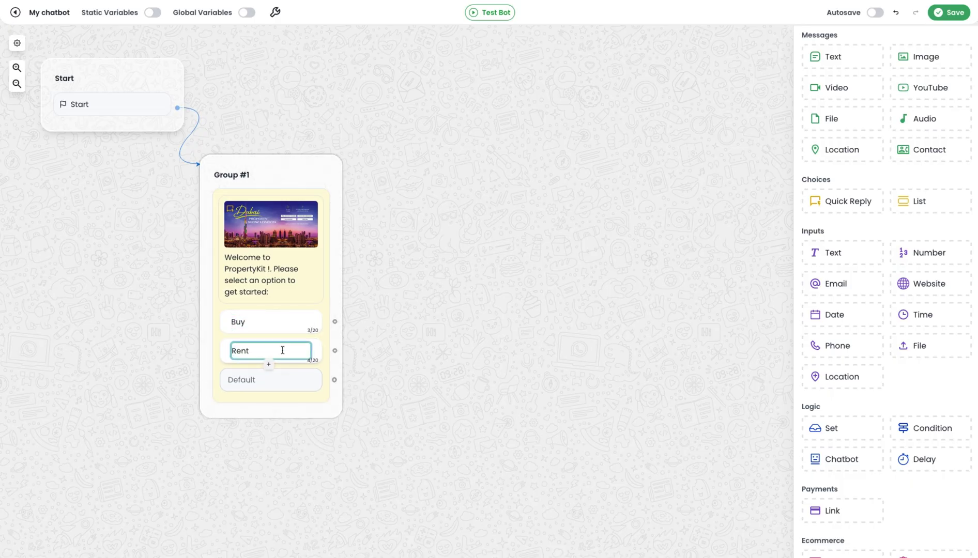
pyautogui.press('Return')
pyautogui.write('Sell')
pyautogui.click(448, 321)
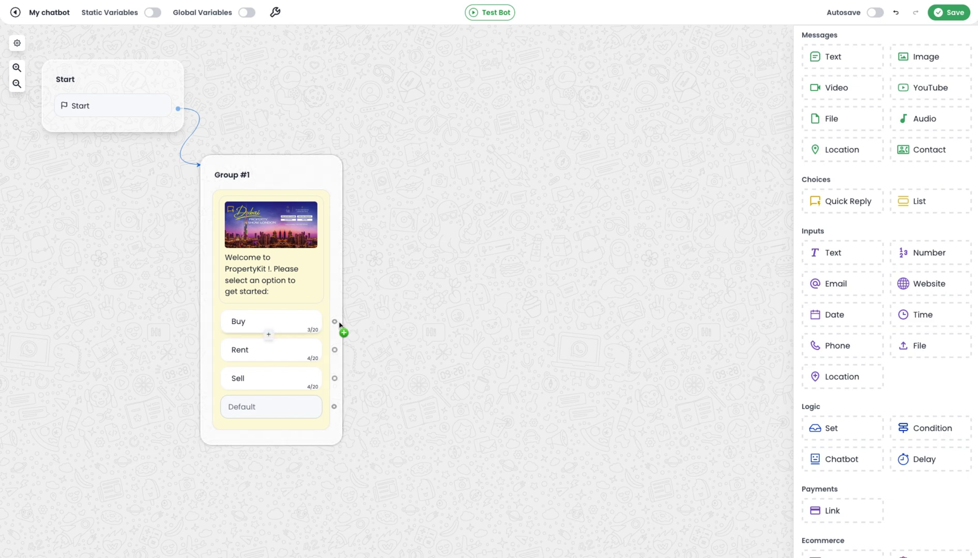
pyautogui.moveTo(334, 321); pyautogui.dragTo(466, 266)
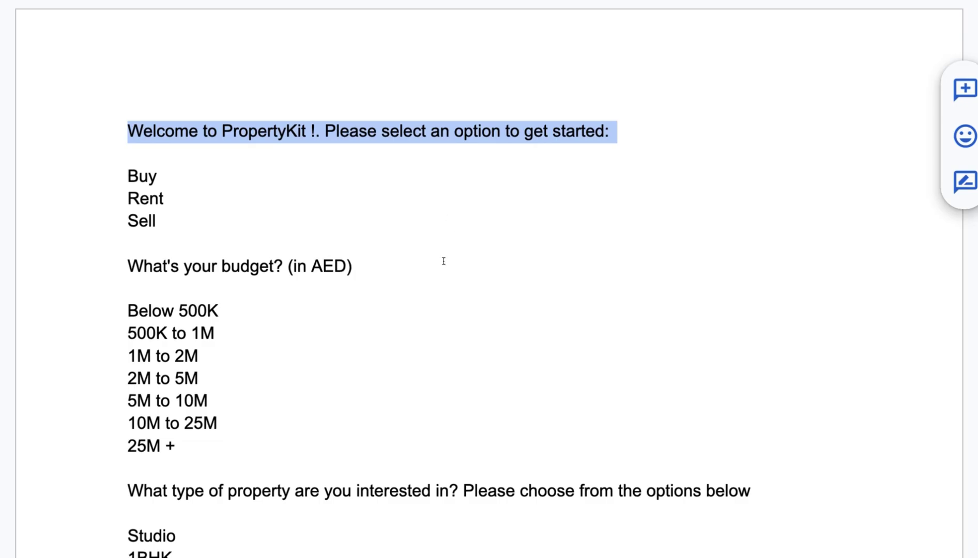
# Copy the line "What's your budget? (in AED)" from the script document
pyautogui.moveTo(124, 197); pyautogui.dragTo(371, 198)
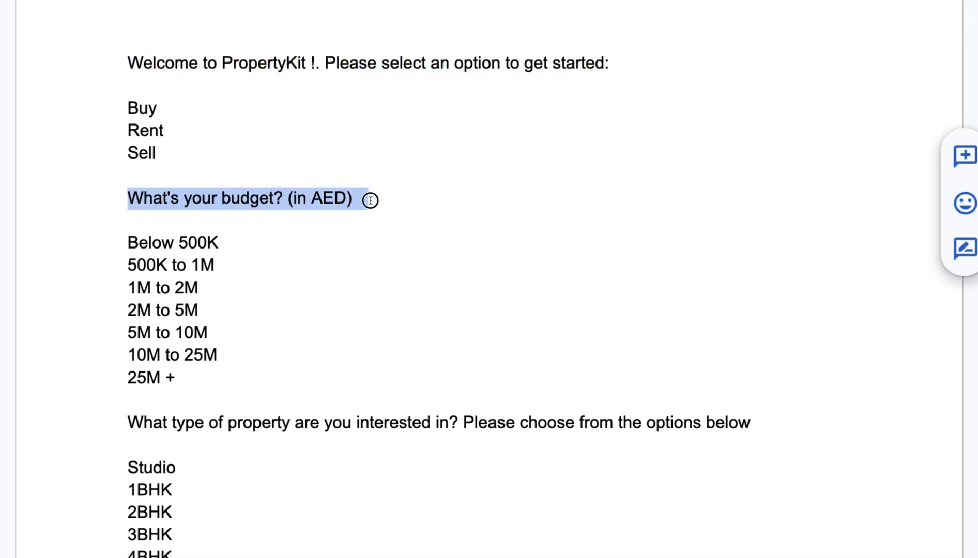
pyautogui.click(271, 281)
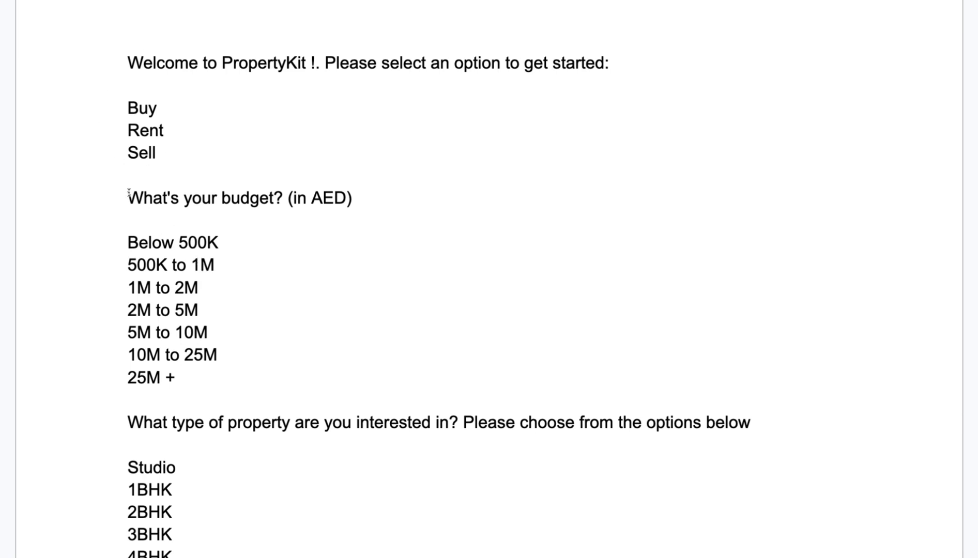
pyautogui.moveTo(129, 198); pyautogui.dragTo(357, 200)
pyautogui.hotkey('ctrl', 'c')
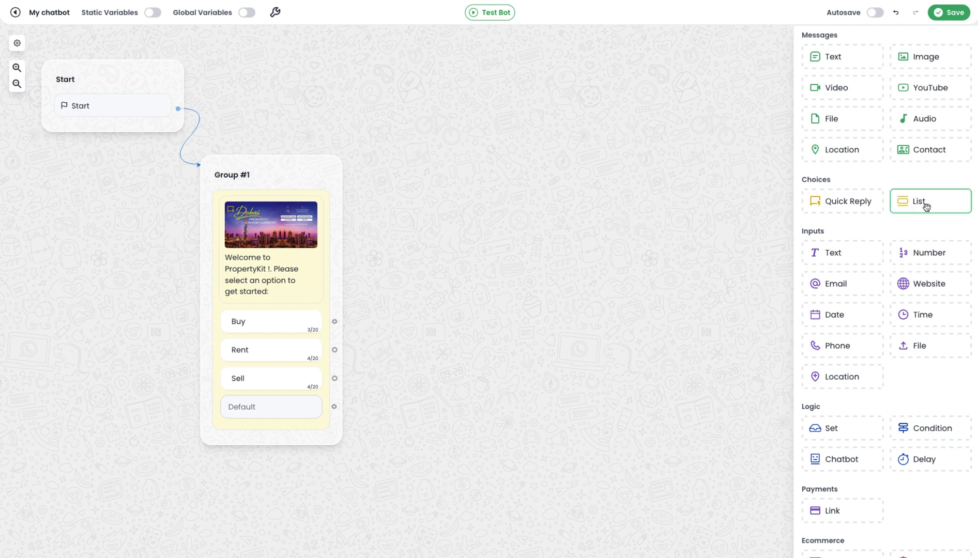
# Add a Group #2 list block linked from Buy, with the budget question as its body
pyautogui.moveTo(926, 205); pyautogui.dragTo(522, 194)
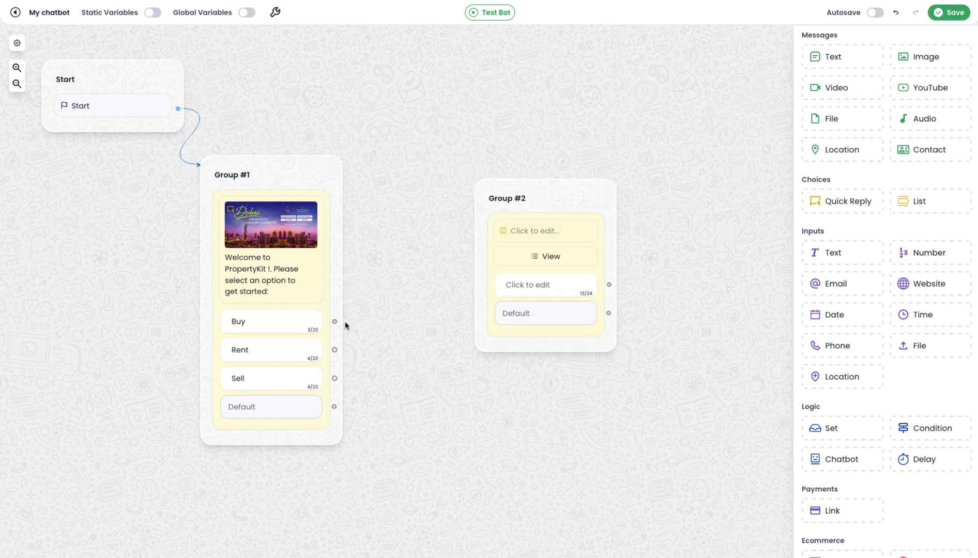
pyautogui.moveTo(335, 321); pyautogui.dragTo(535, 111)
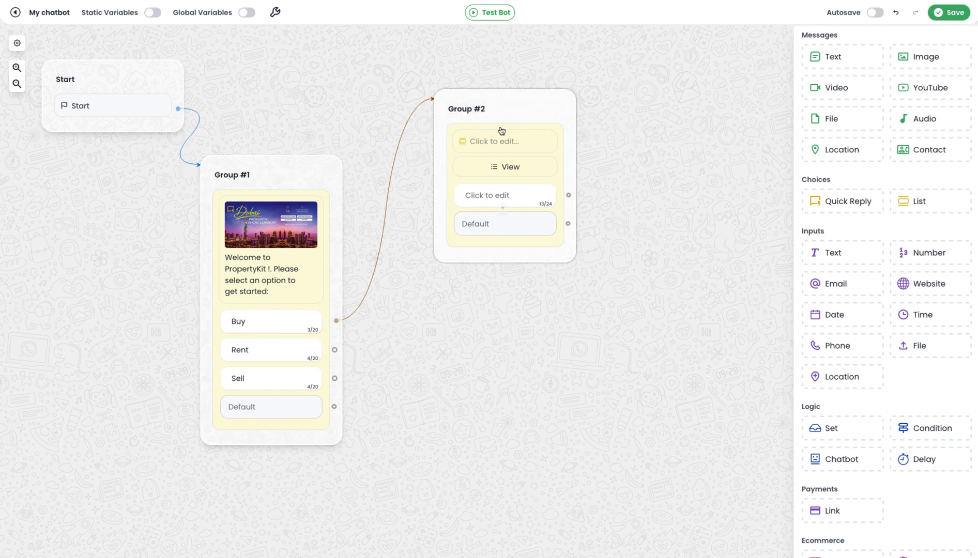
pyautogui.click(510, 143)
pyautogui.click(341, 215)
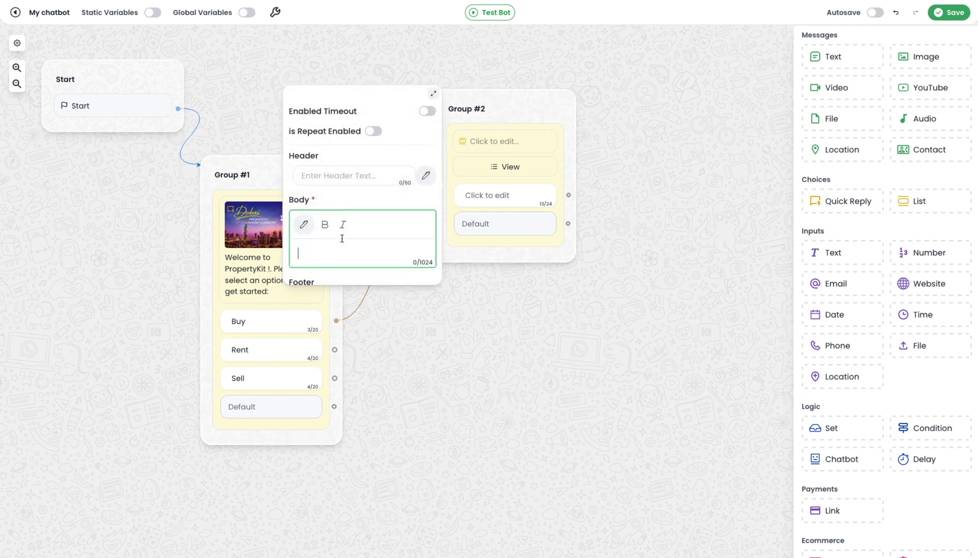
pyautogui.hotkey('ctrl', 'v')
pyautogui.click(536, 331)
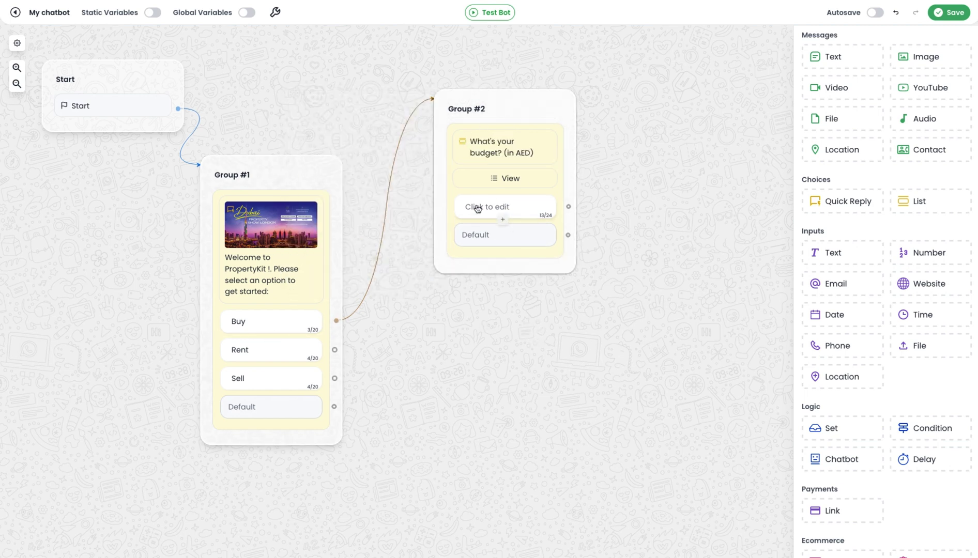
# Fill the list with AED ranges: Below 500K, 500K to 1M, 1M to 2M, 2M to 5M, 5M to 10M, 10M to 25M, 25M +
pyautogui.hotkey('alt', 'Tab')
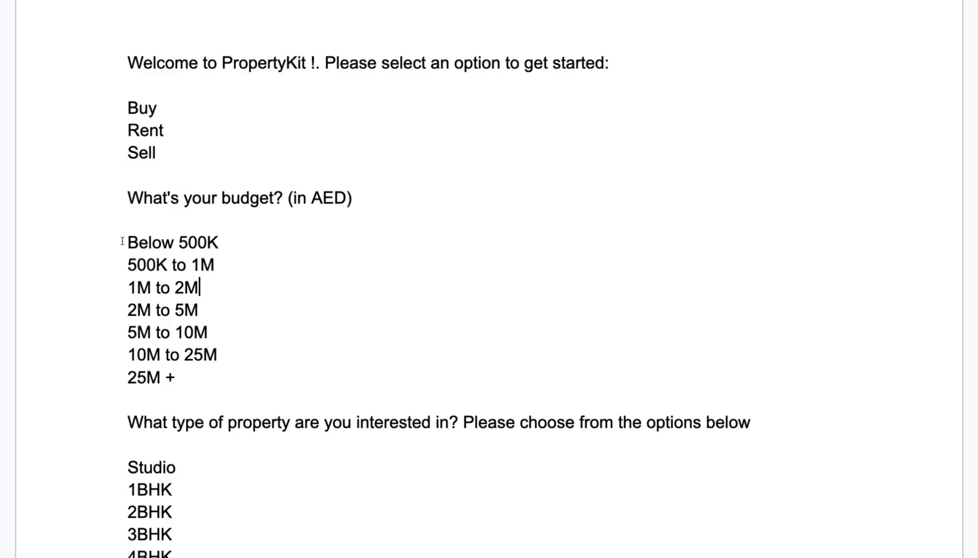
pyautogui.moveTo(126, 242); pyautogui.dragTo(254, 242)
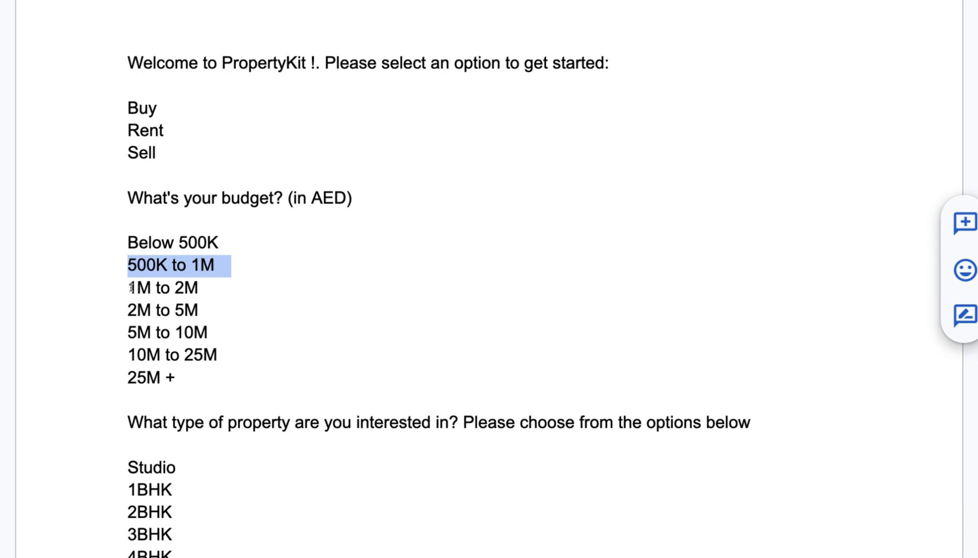
pyautogui.moveTo(126, 286); pyautogui.dragTo(217, 286)
pyautogui.hotkey('ctrl', 'c')
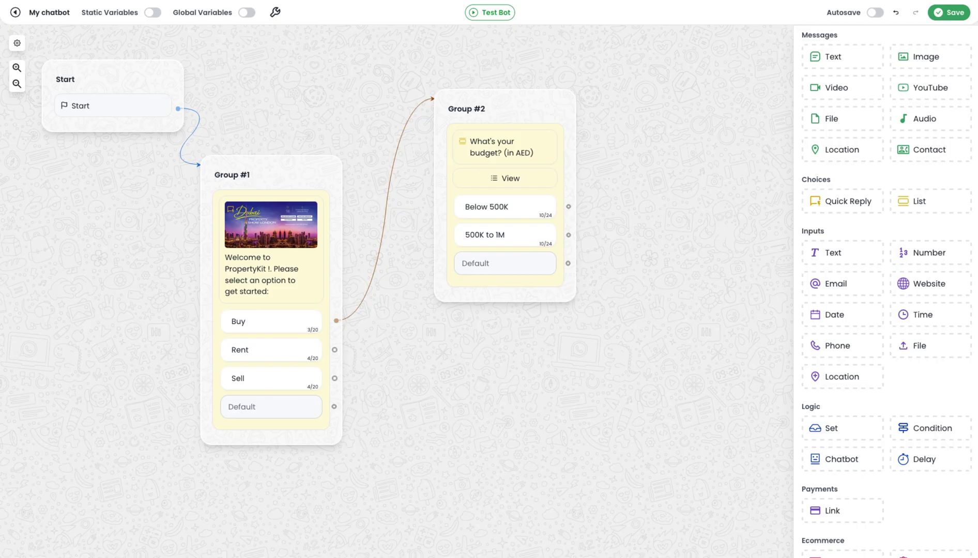
pyautogui.click(504, 264)
pyautogui.hotkey('ctrl', 'v')
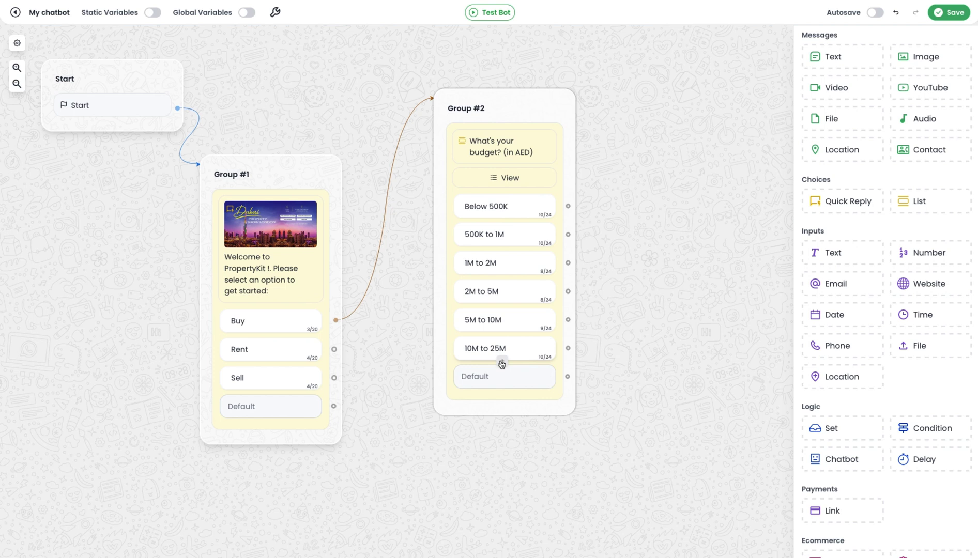
pyautogui.click(502, 364)
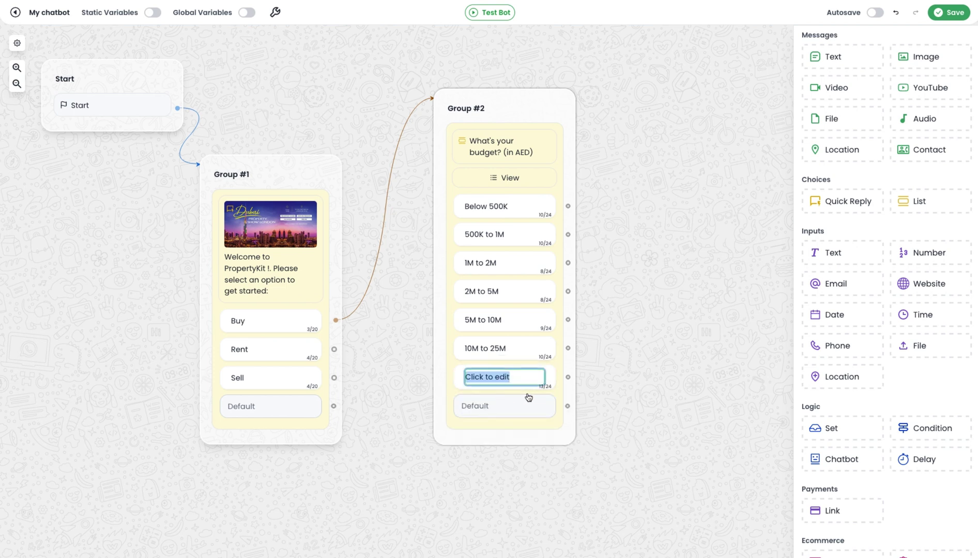
pyautogui.write('25M +')
pyautogui.click(679, 307)
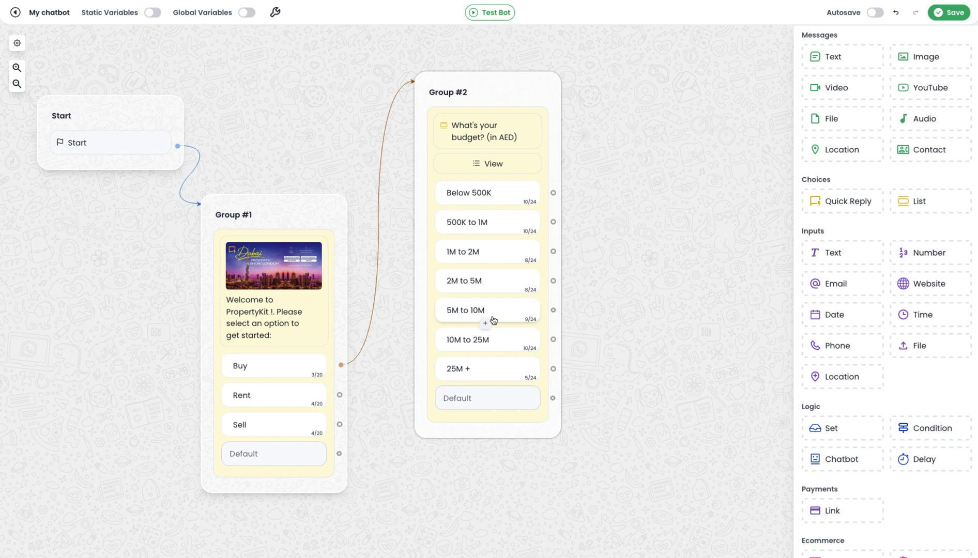
pyautogui.click(496, 138)
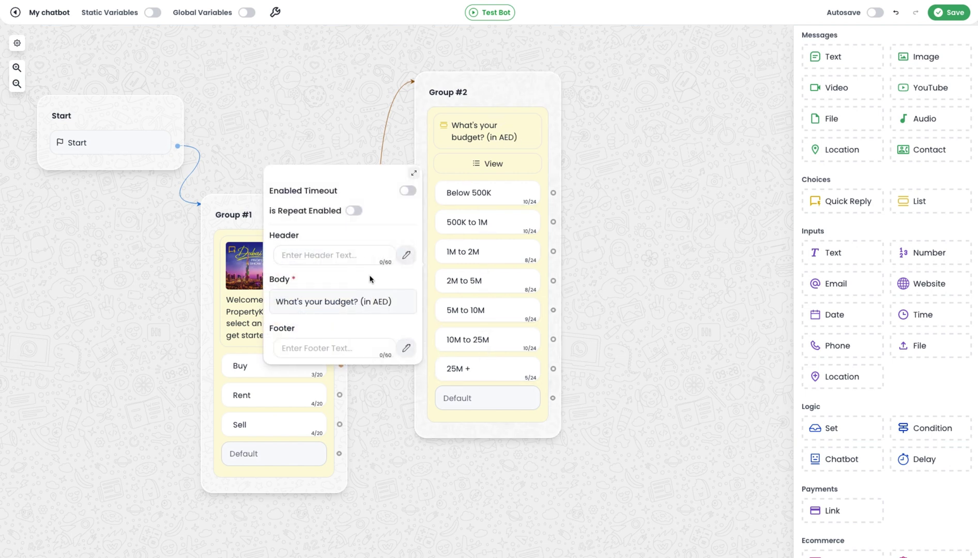
pyautogui.scroll(-3, 371, 293)
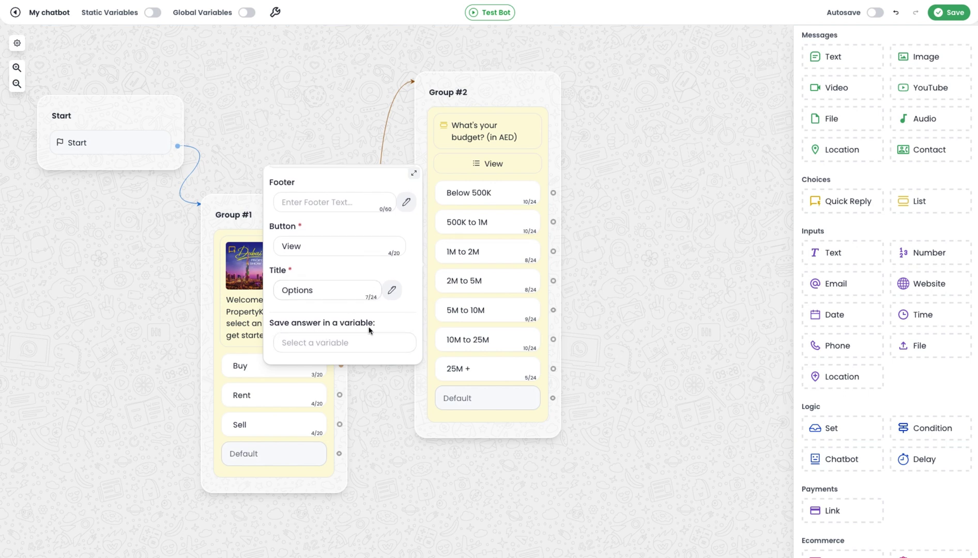
# Save the budget answer to a new variable named budget
pyautogui.click(352, 343)
pyautogui.write('budget')
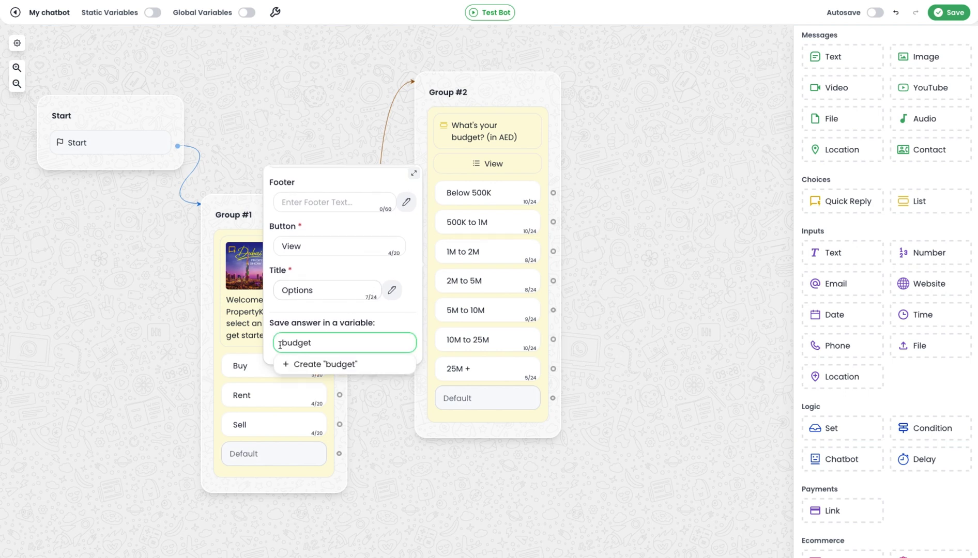
pyautogui.click(327, 365)
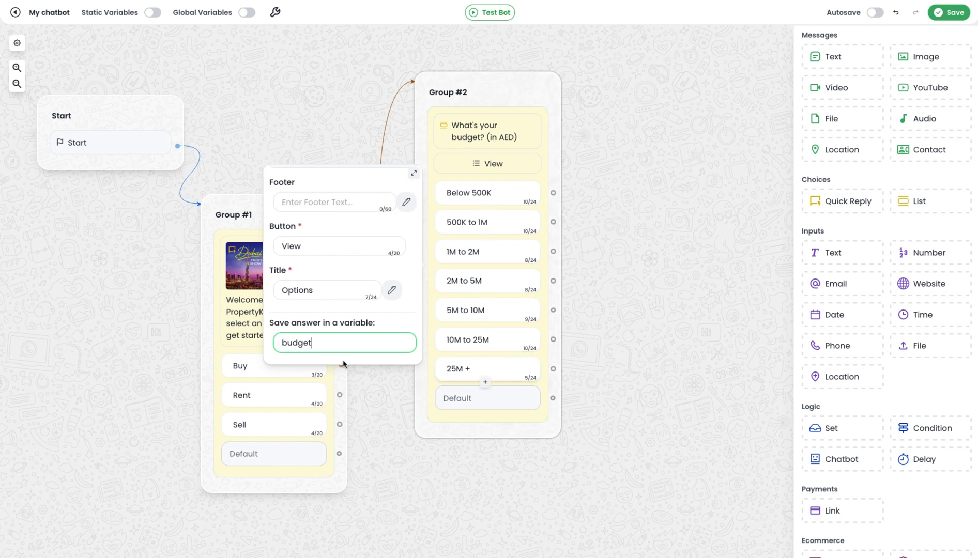
pyautogui.moveTo(675, 264); pyautogui.dragTo(549, 297)
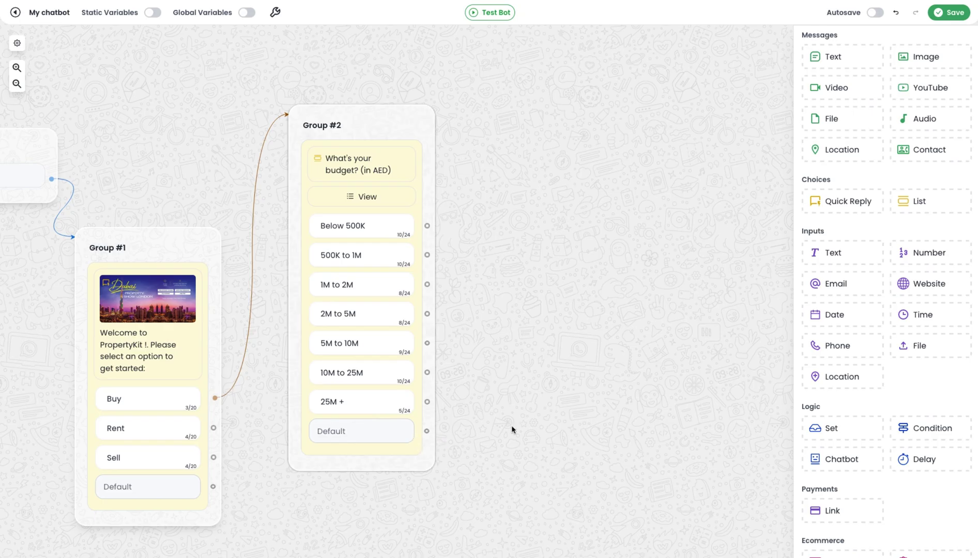
# Copy the 'Your Native Country ?' question from the script document
pyautogui.hotkey('alt', 'Tab')
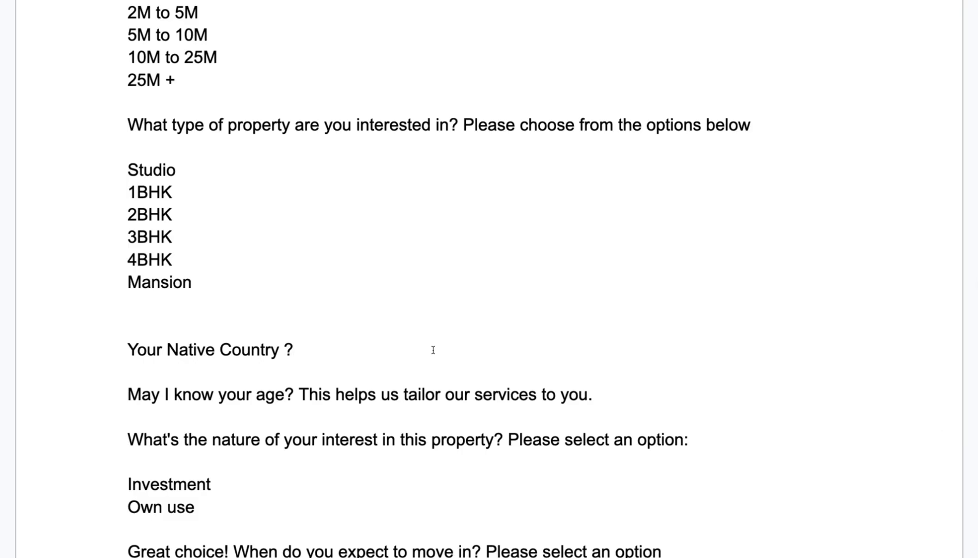
pyautogui.click(433, 351)
pyautogui.moveTo(124, 350); pyautogui.dragTo(315, 352)
pyautogui.hotkey('ctrl', 'c')
pyautogui.hotkey('alt', 'Tab')
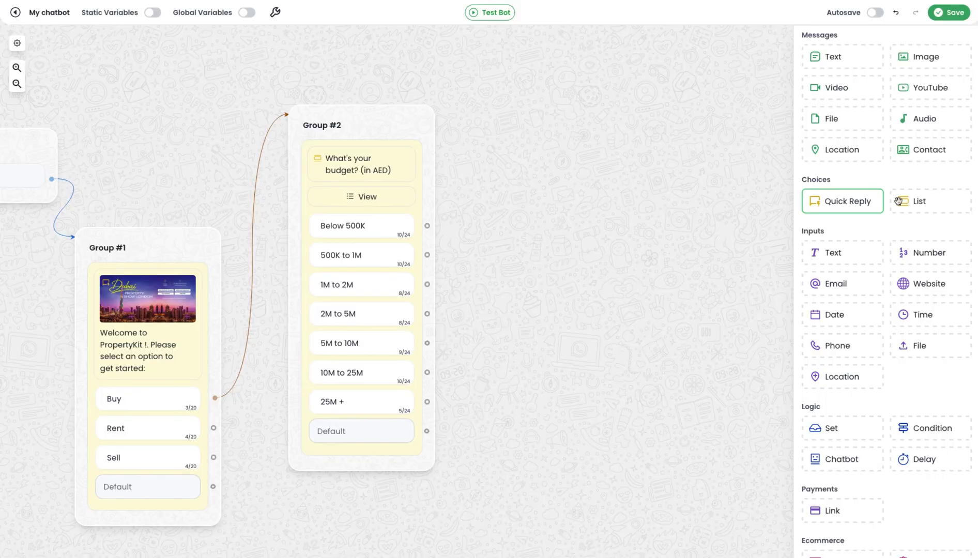
# Add Group #3 from Group #2's Default path, asking native country with a Text input saved to country
pyautogui.moveTo(836, 54); pyautogui.dragTo(553, 138)
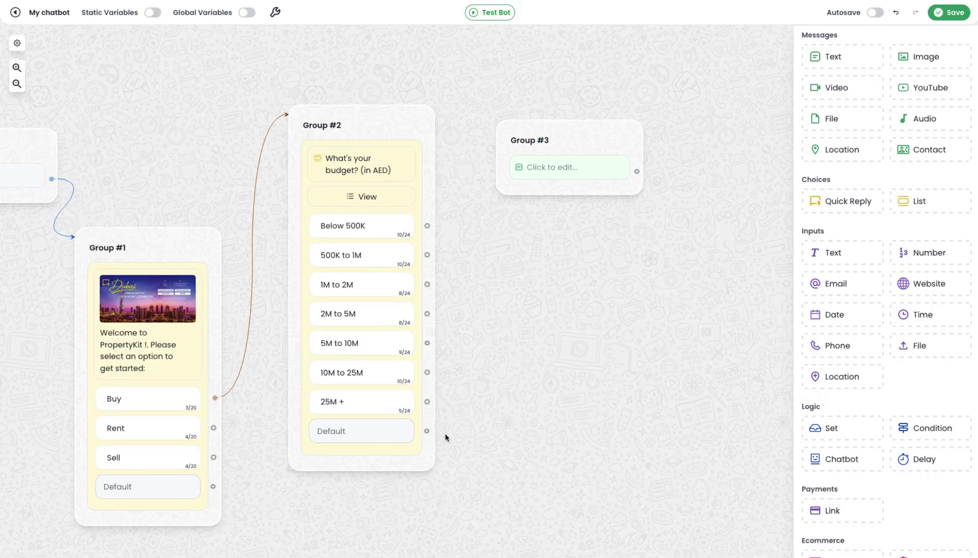
pyautogui.moveTo(427, 431); pyautogui.dragTo(523, 147)
pyautogui.click(561, 164)
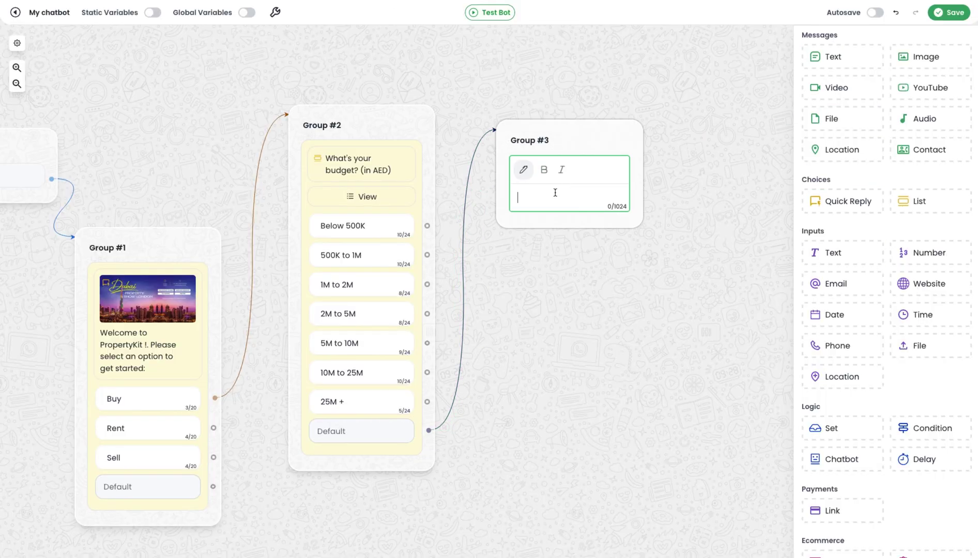
pyautogui.hotkey('ctrl', 'v')
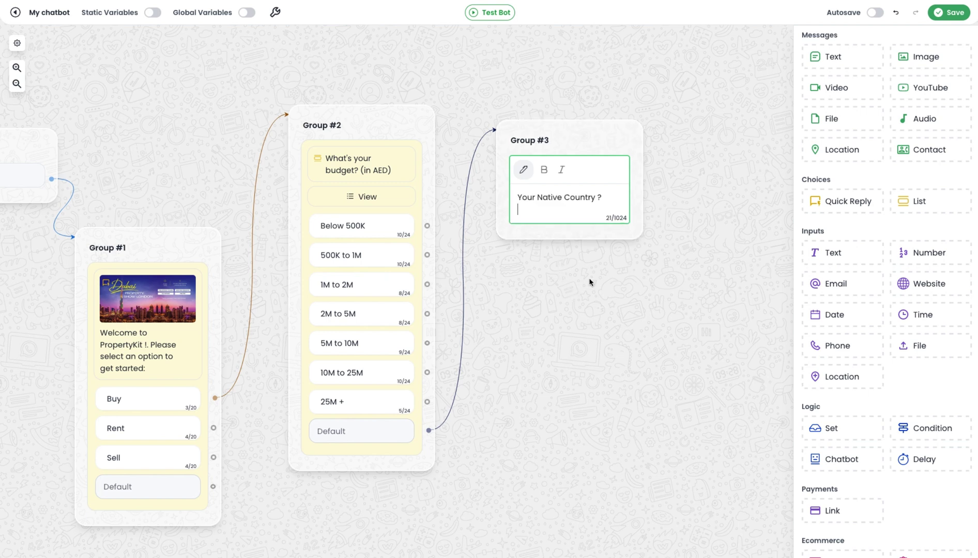
pyautogui.click(589, 282)
pyautogui.moveTo(848, 253); pyautogui.dragTo(598, 198)
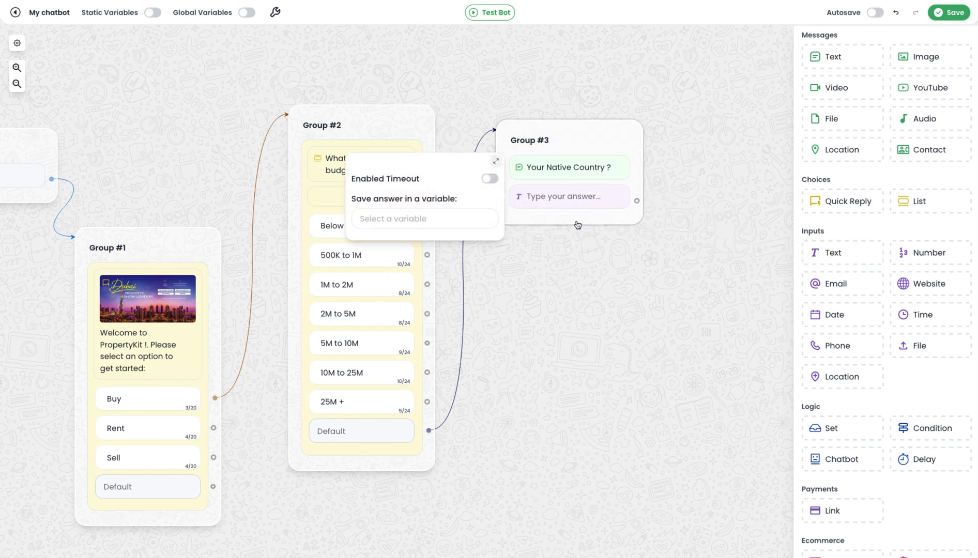
pyautogui.click(422, 219)
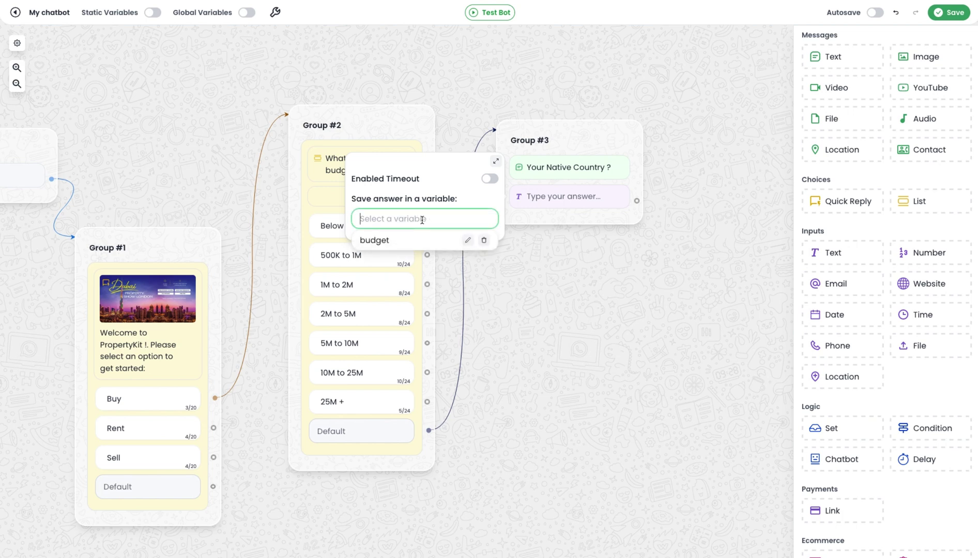
pyautogui.write('country')
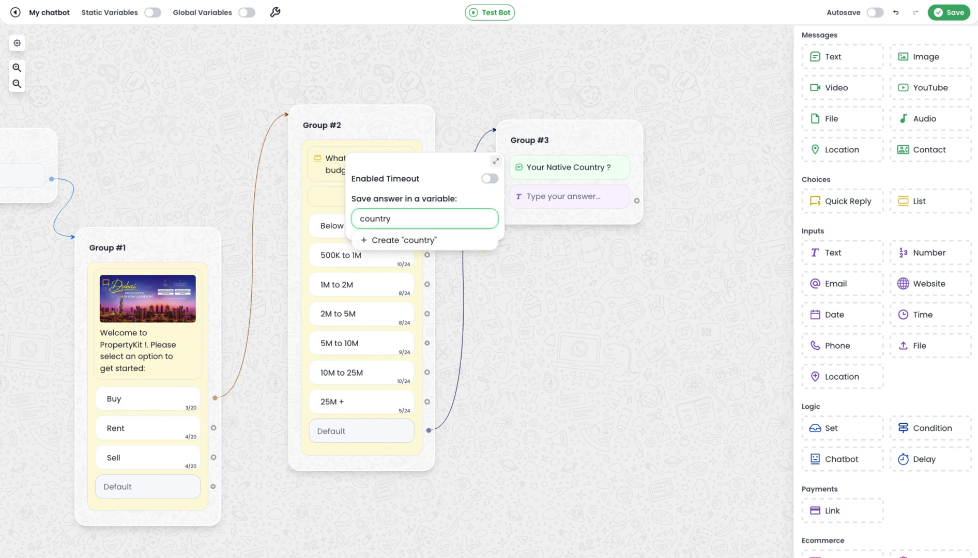
pyautogui.click(428, 240)
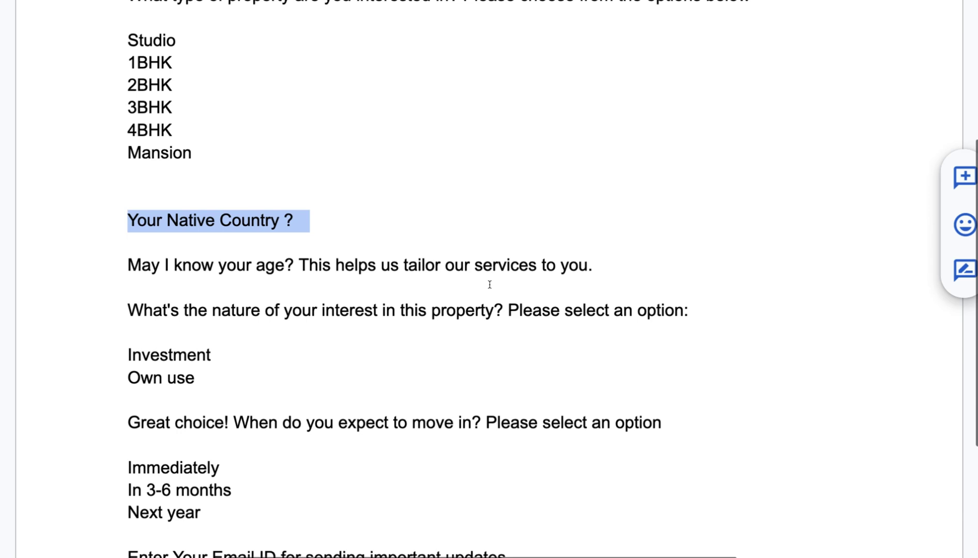
# Add the age question to Group #3 with a Number input saved to a new age variable
pyautogui.moveTo(131, 281); pyautogui.dragTo(520, 277)
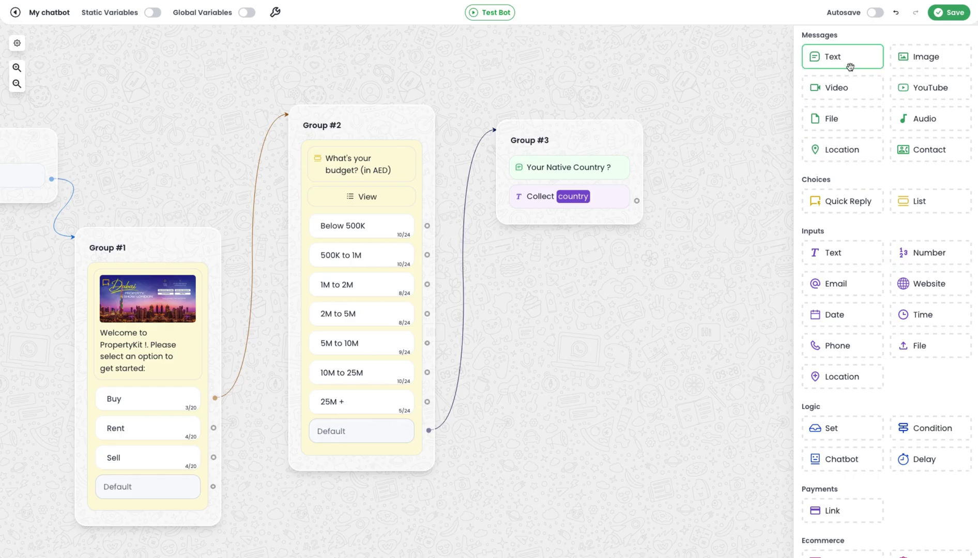
pyautogui.moveTo(852, 65); pyautogui.dragTo(574, 238)
pyautogui.click(574, 240)
pyautogui.write('May I know your age? This helps us tailor our services to you.')
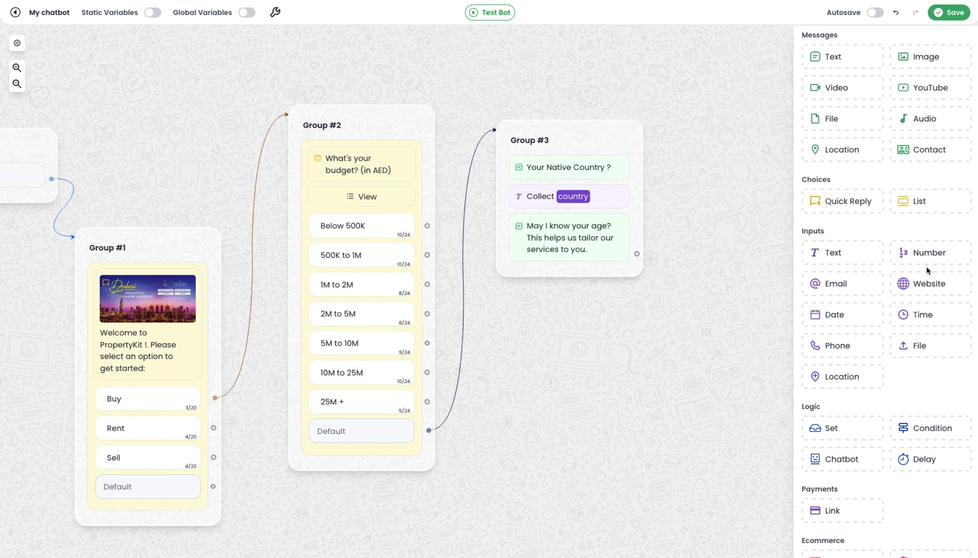
pyautogui.moveTo(923, 256); pyautogui.dragTo(567, 279)
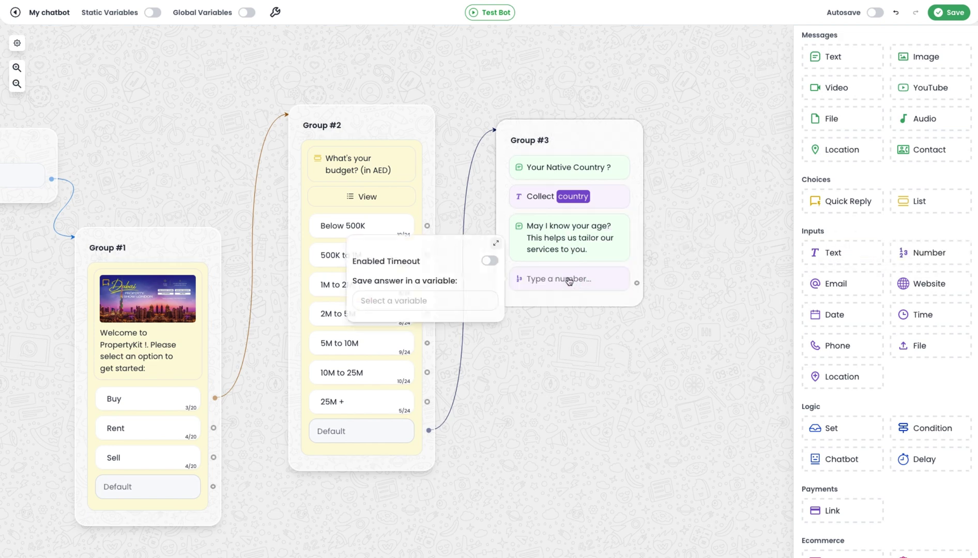
pyautogui.click(468, 304)
pyautogui.write('age')
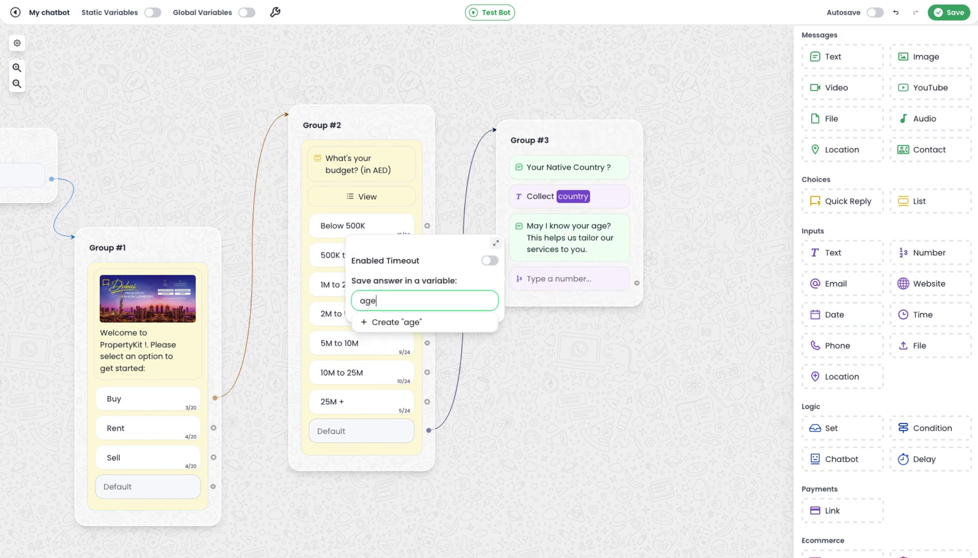
pyautogui.click(458, 322)
pyautogui.click(596, 343)
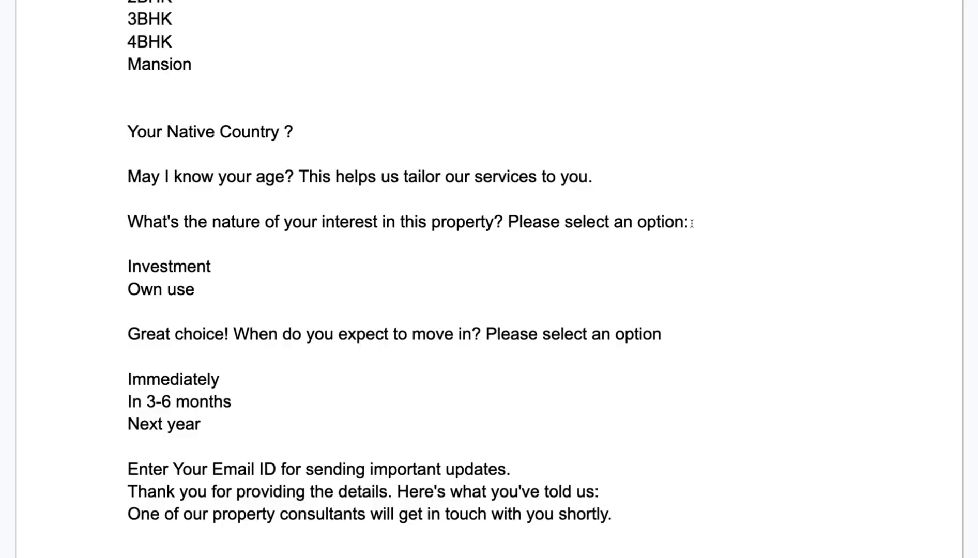
pyautogui.moveTo(696, 222); pyautogui.dragTo(112, 226)
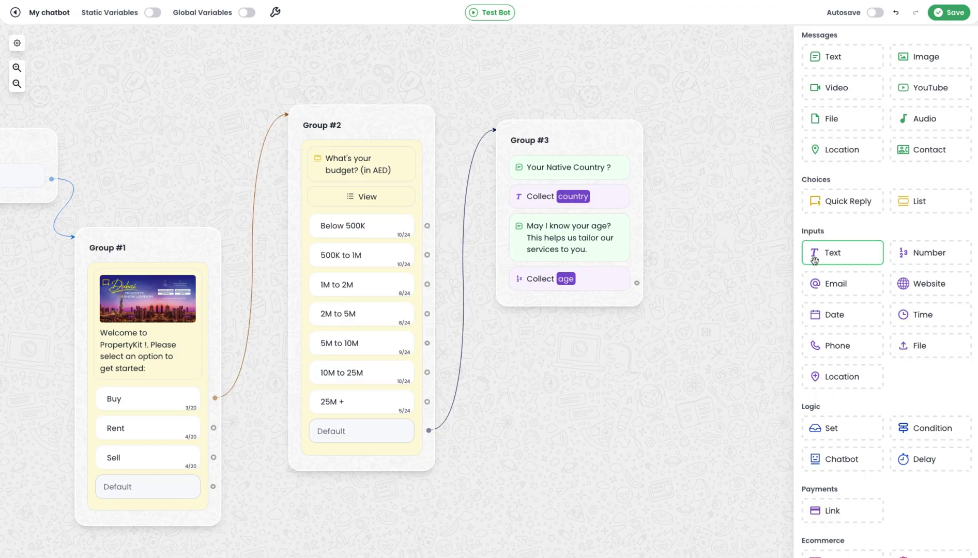
# Add a Group #4 interest question with Investment and Own use replies, then a Group #5 move-in timing question
pyautogui.moveTo(829, 199); pyautogui.dragTo(612, 370)
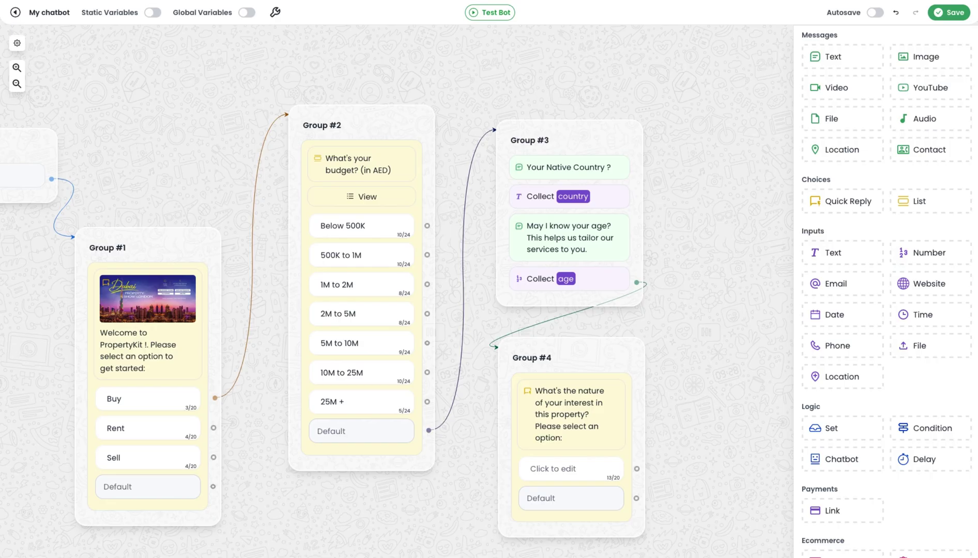
pyautogui.click(600, 469)
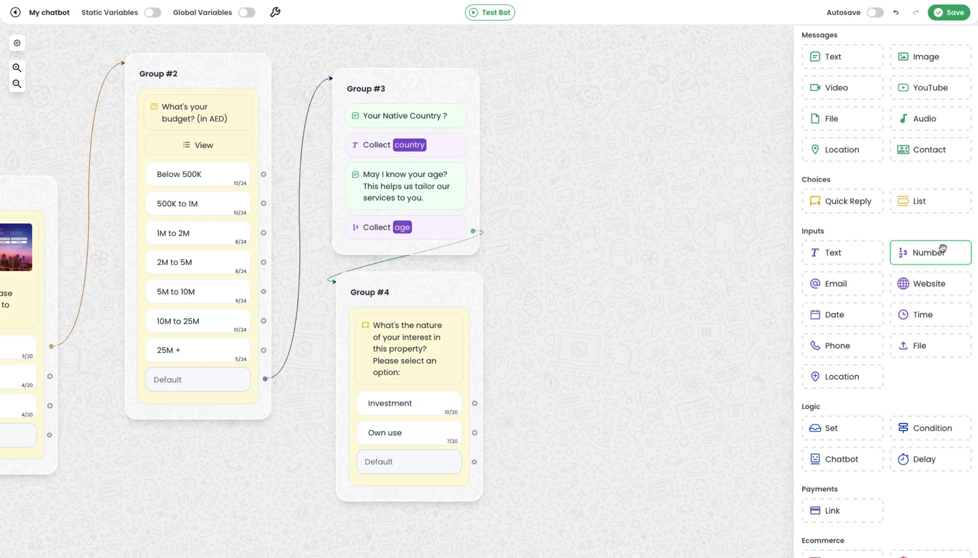
pyautogui.moveTo(834, 201); pyautogui.dragTo(474, 139)
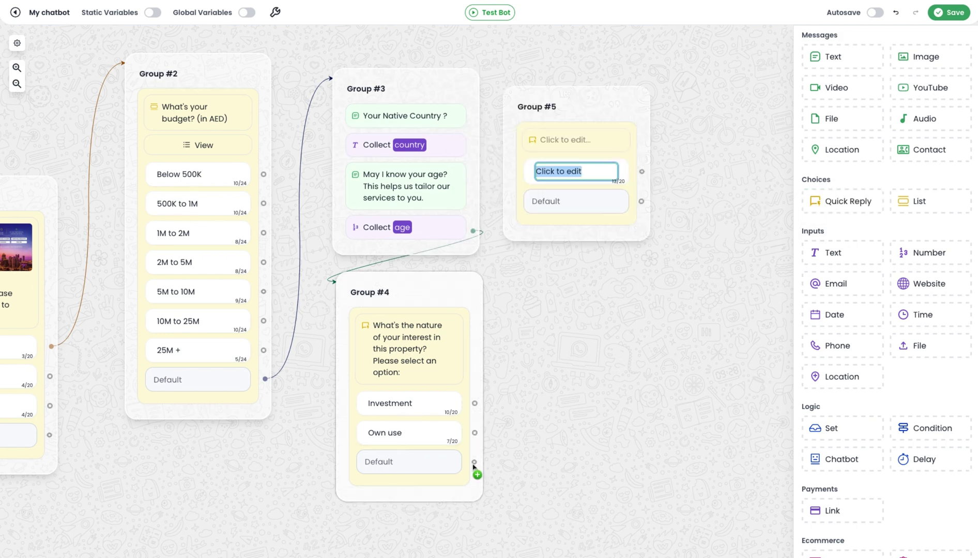
pyautogui.moveTo(474, 462); pyautogui.dragTo(521, 122)
pyautogui.click(563, 140)
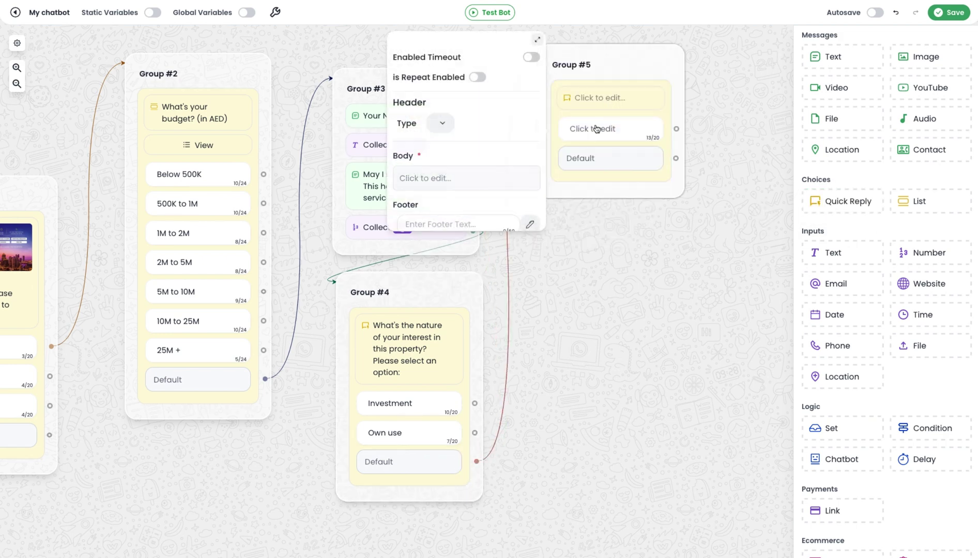
pyautogui.click(452, 179)
pyautogui.write('Great choice! When do you expect to move in? Please select an option')
pyautogui.click(621, 315)
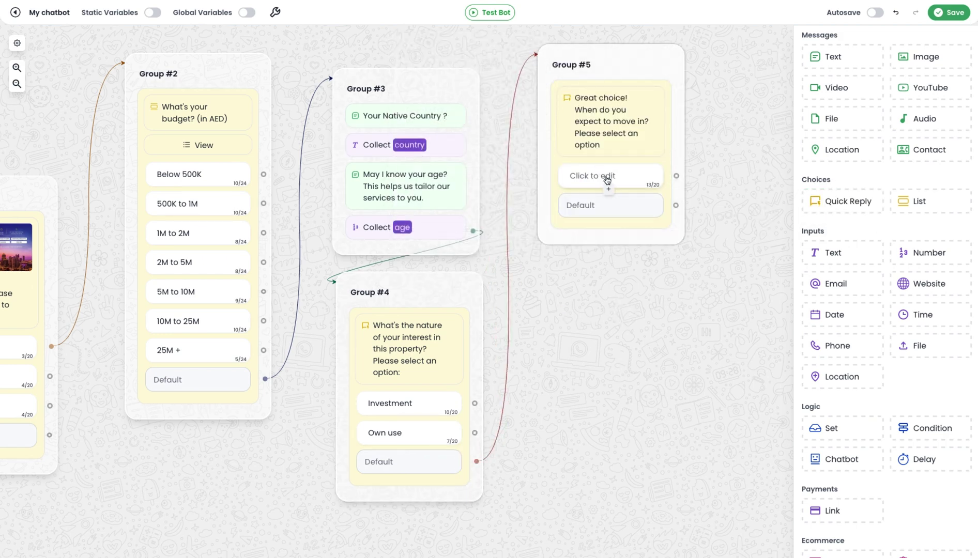
# Give Group #5 the replies Immediately, In 3-6 months and Next year
pyautogui.click(607, 178)
pyautogui.write('Immediately')
pyautogui.click(621, 282)
pyautogui.hotkey('alt', 'Tab')
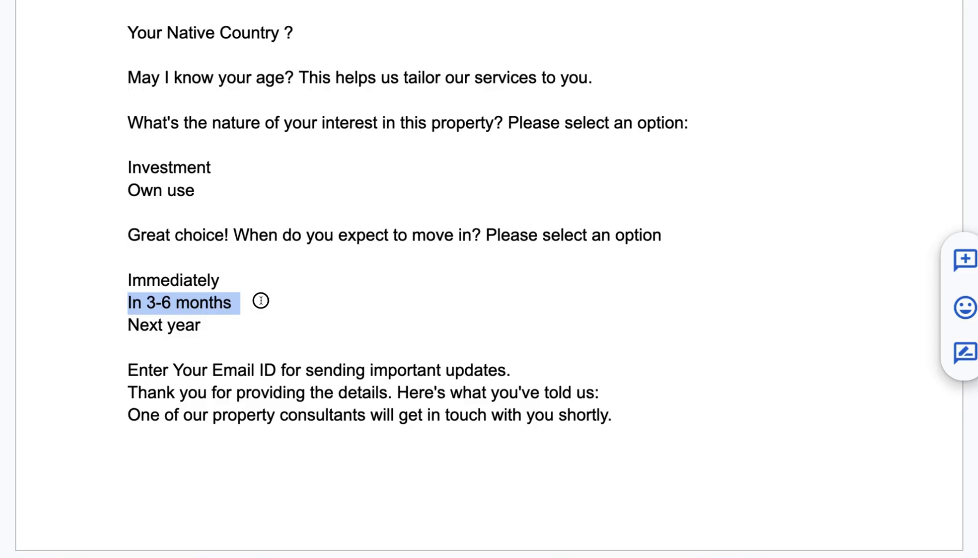
pyautogui.hotkey('alt', 'Tab')
pyautogui.hotkey('alt', 'Tab')
pyautogui.moveTo(132, 325); pyautogui.dragTo(205, 325)
pyautogui.hotkey('ctrl', 'c')
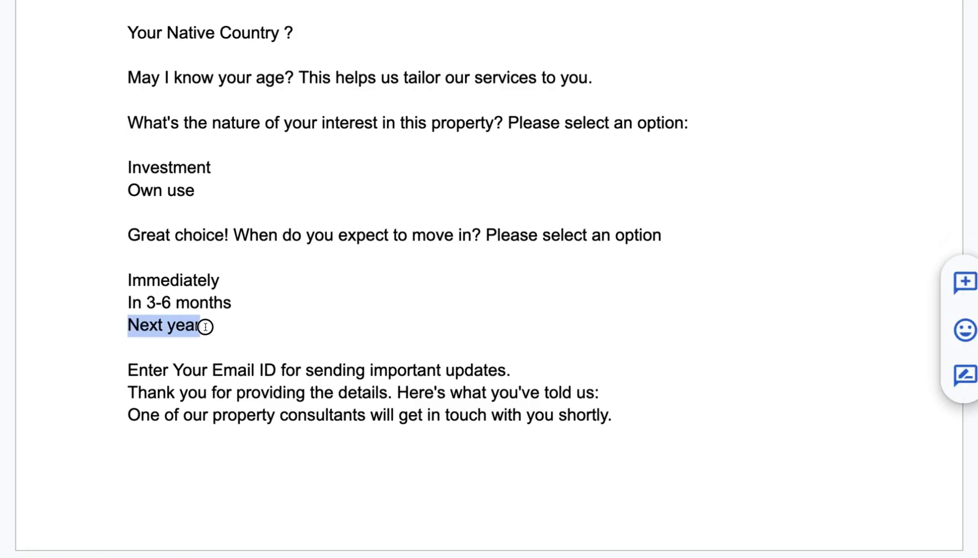
pyautogui.hotkey('alt', 'Tab')
pyautogui.click(609, 219)
pyautogui.hotkey('ctrl', 'v')
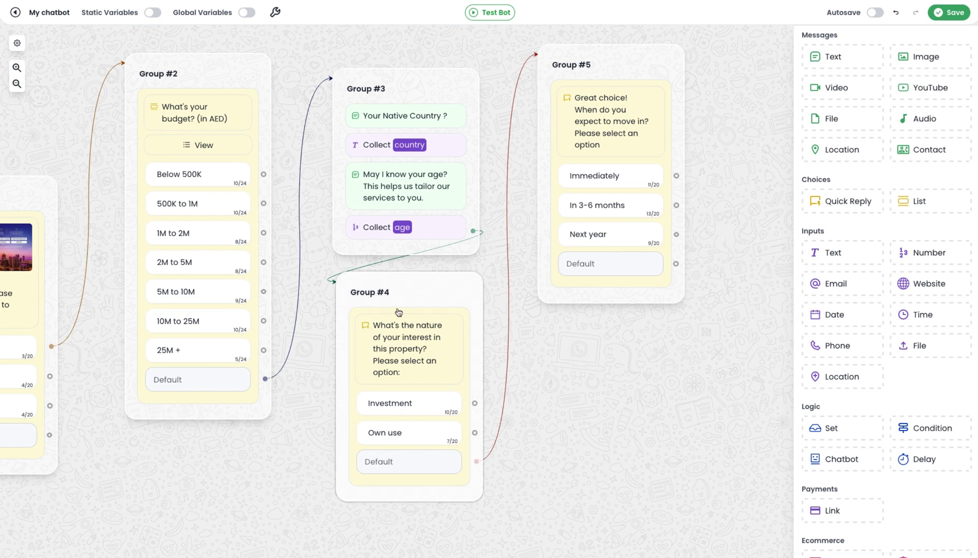
# Save Group #4's interest answer to a new variable nature_of_investment
pyautogui.click(421, 340)
pyautogui.scroll(-2, 295, 455)
pyautogui.click(264, 475)
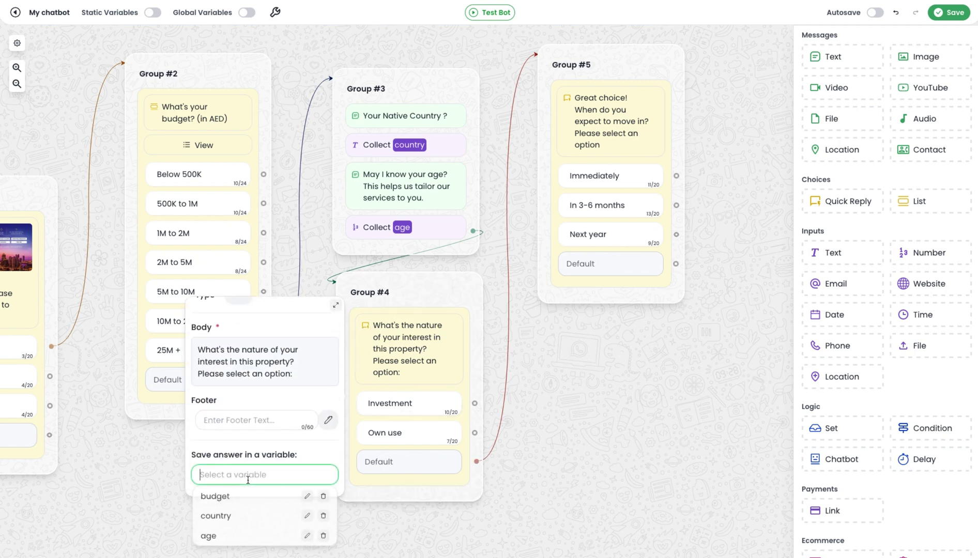
pyautogui.write('nature_of_inves')
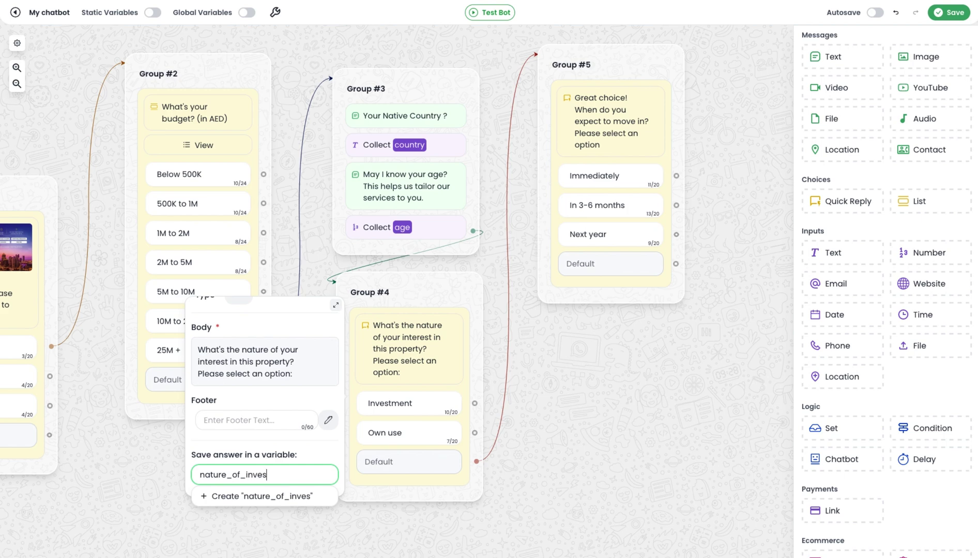
pyautogui.write('tment')
pyautogui.click(264, 497)
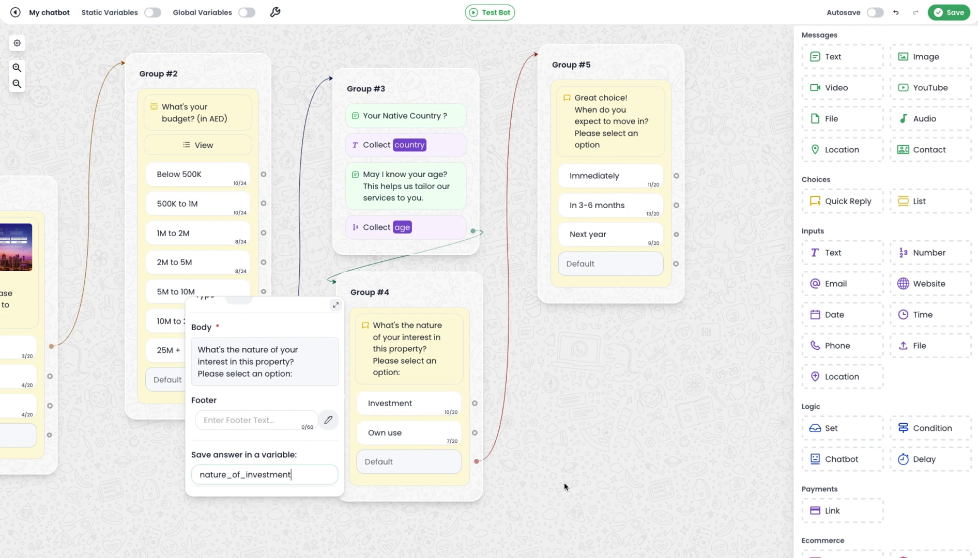
pyautogui.click(597, 468)
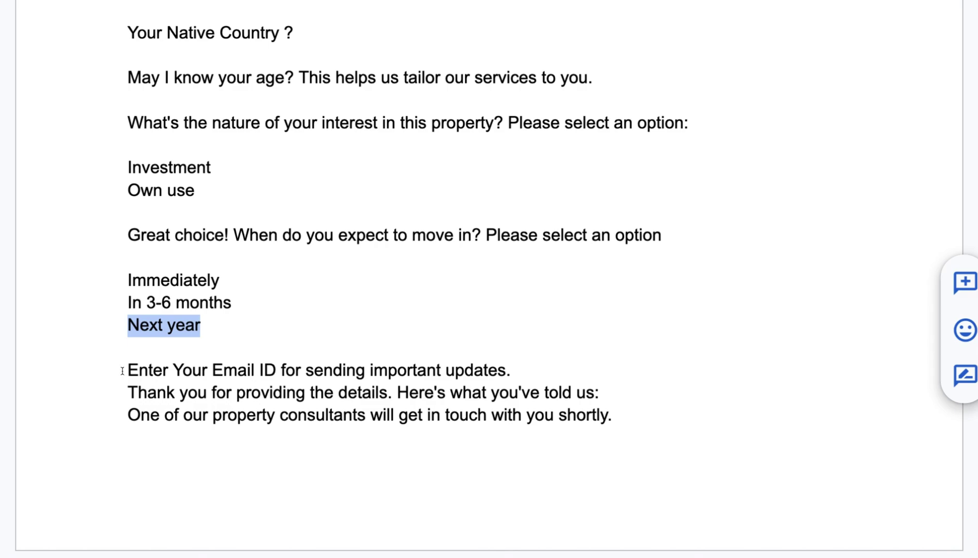
# Add Group #6 from Group #5's Default path, with the copied email request text
pyautogui.moveTo(122, 370); pyautogui.dragTo(528, 371)
pyautogui.hotkey('ctrl', 'c')
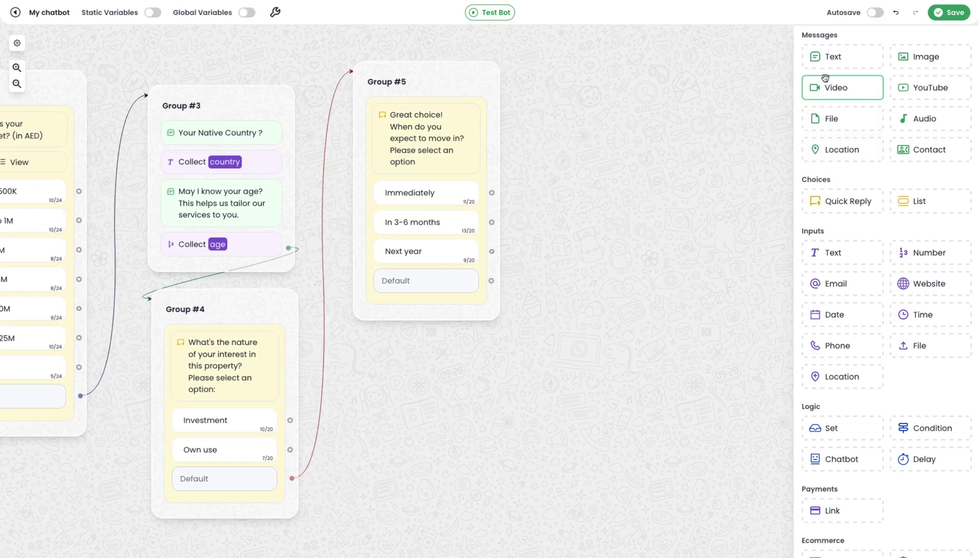
pyautogui.moveTo(833, 57); pyautogui.dragTo(481, 356)
pyautogui.moveTo(491, 281); pyautogui.dragTo(471, 359)
pyautogui.click(445, 398)
pyautogui.hotkey('ctrl', 'v')
pyautogui.click(610, 454)
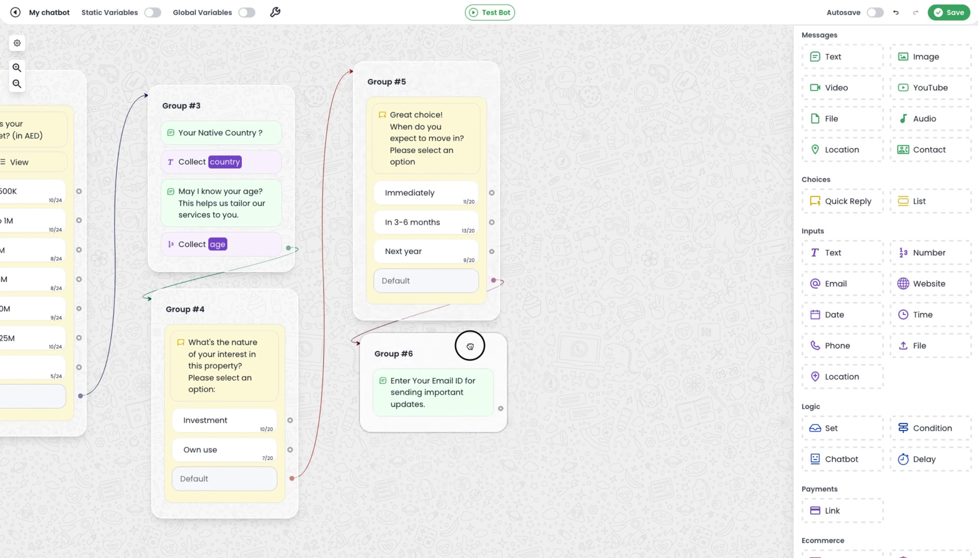
# Add an Email input to Group #6 that saves the reply to a new email variable
pyautogui.moveTo(843, 283); pyautogui.dragTo(462, 426)
pyautogui.click(436, 438)
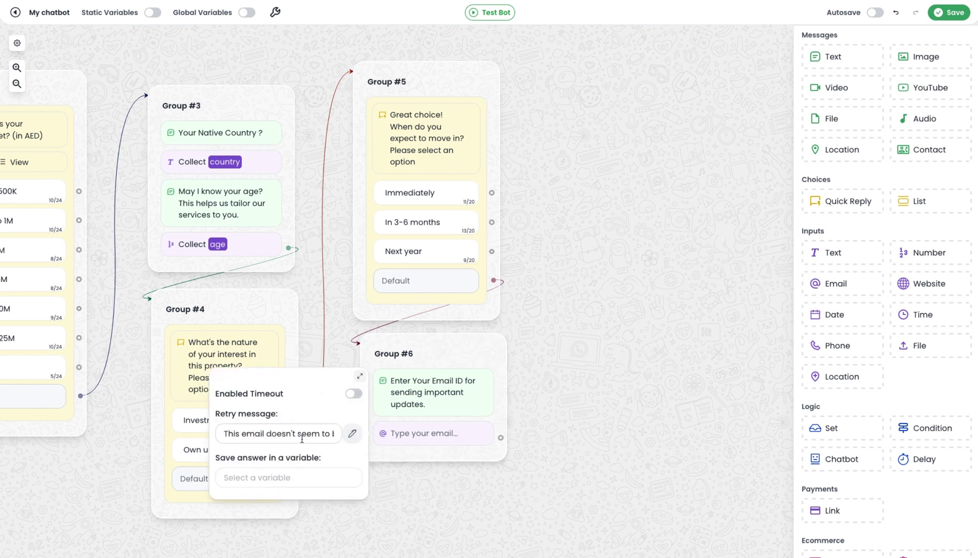
pyautogui.click(300, 480)
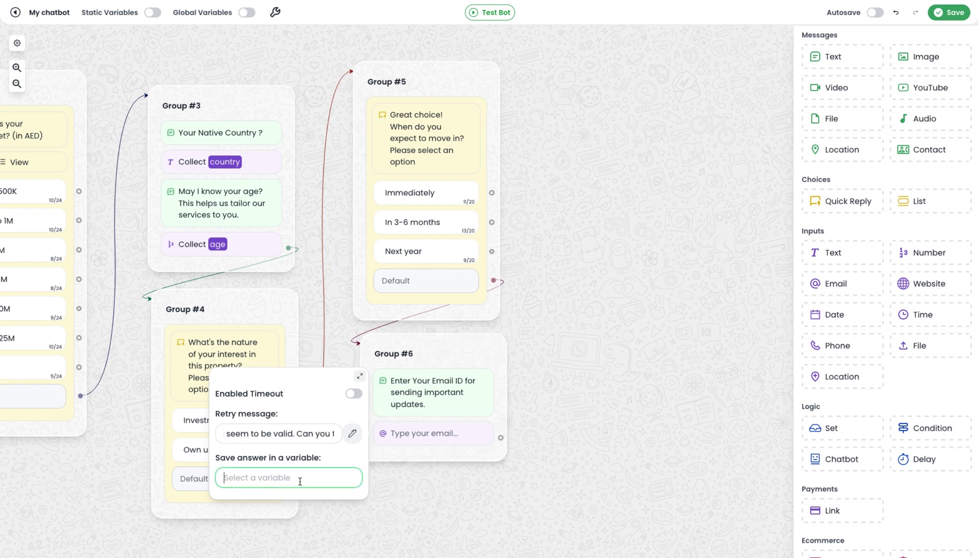
pyautogui.write('email')
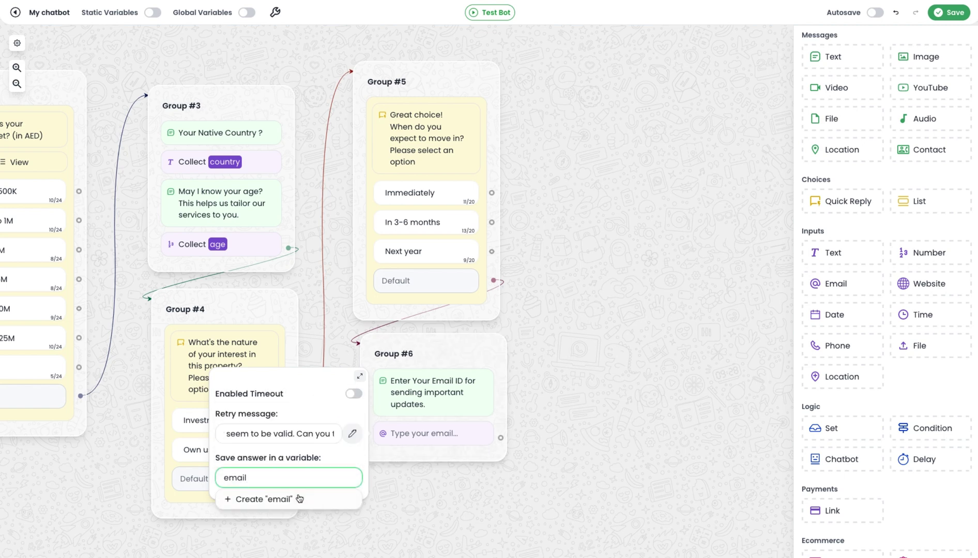
pyautogui.click(299, 499)
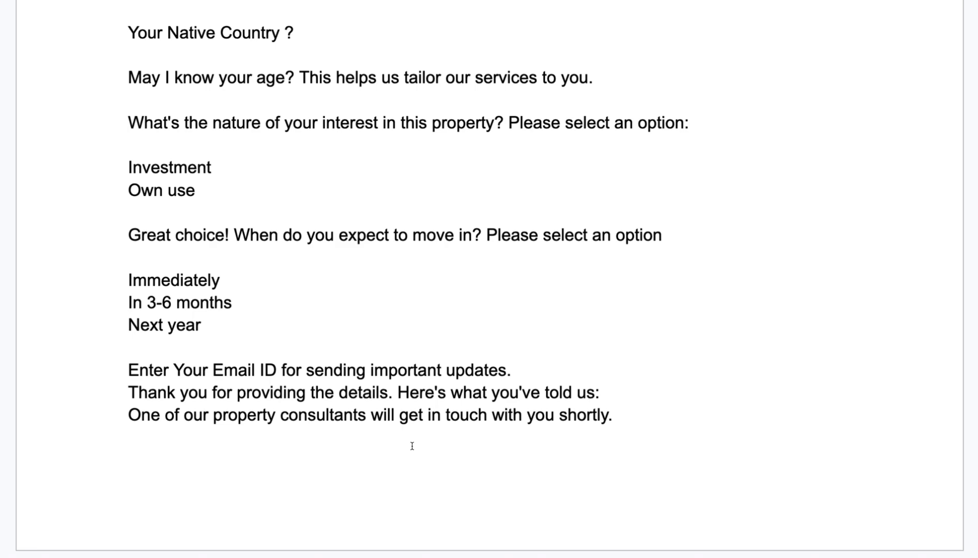
# Add Group #7 after the email step with the thank-you message, an extra text message and a delay
pyautogui.moveTo(614, 417); pyautogui.dragTo(92, 391)
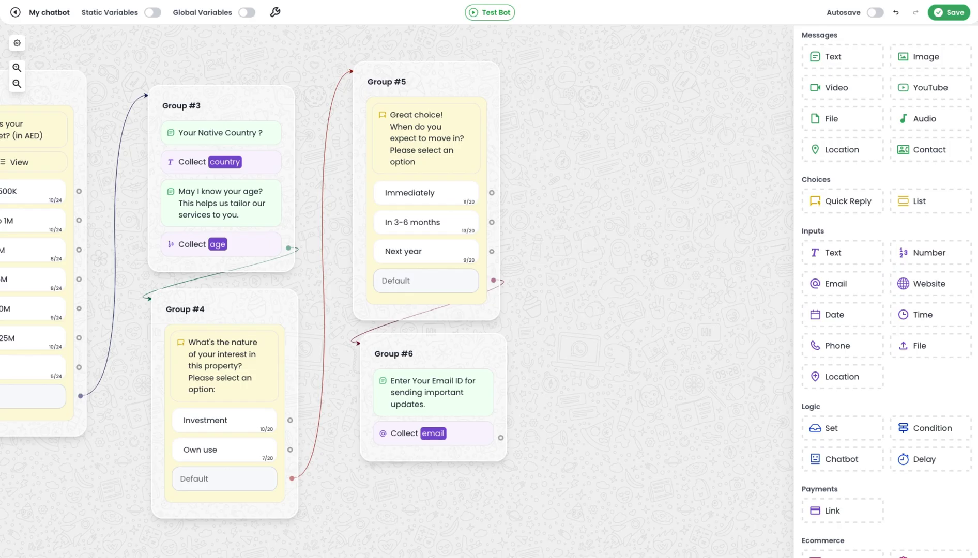
pyautogui.moveTo(589, 284); pyautogui.dragTo(551, 290)
pyautogui.moveTo(838, 56); pyautogui.dragTo(665, 104)
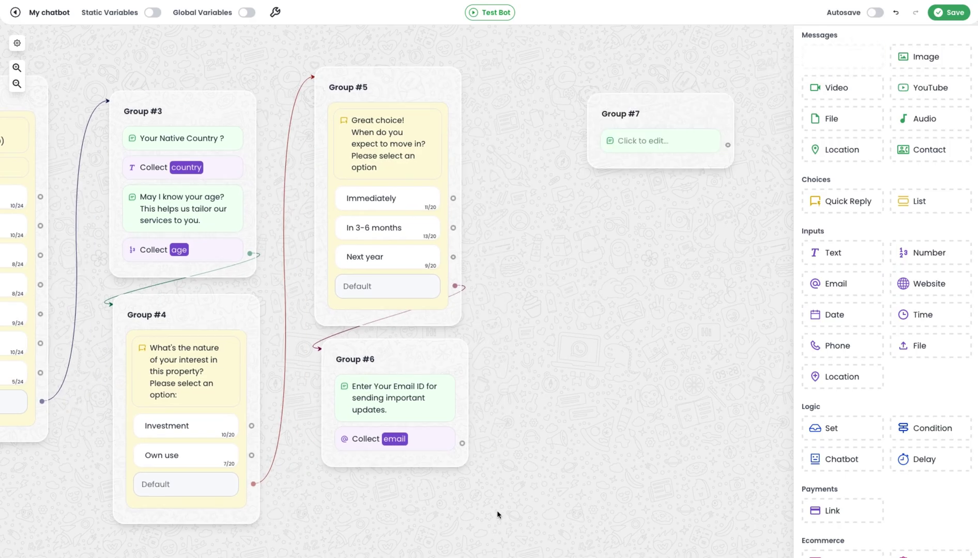
pyautogui.moveTo(461, 444); pyautogui.dragTo(607, 92)
pyautogui.click(641, 141)
pyautogui.write("Thank you for providing the details. Here's what you've told us:One of our property consultants will get in touch with you shortly.")
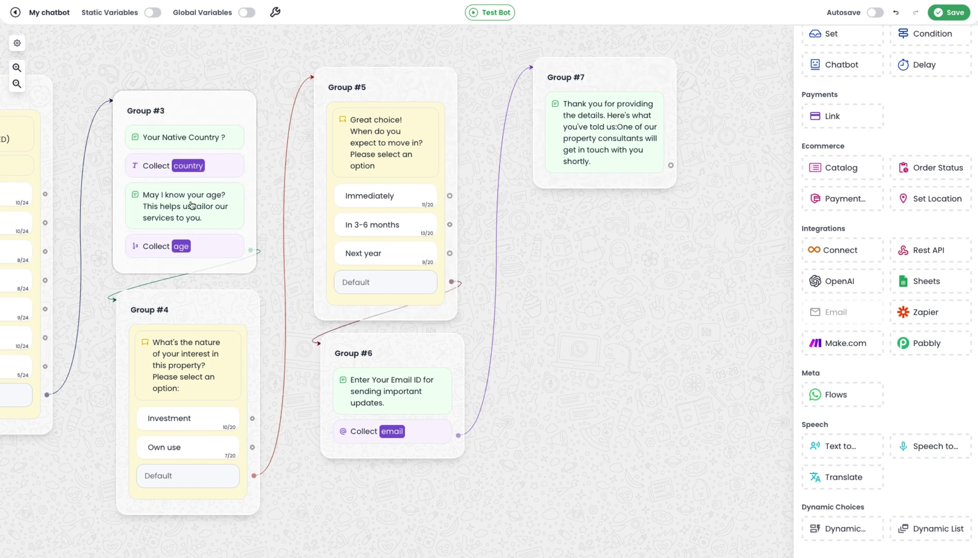
pyautogui.scroll(8, 831, 59)
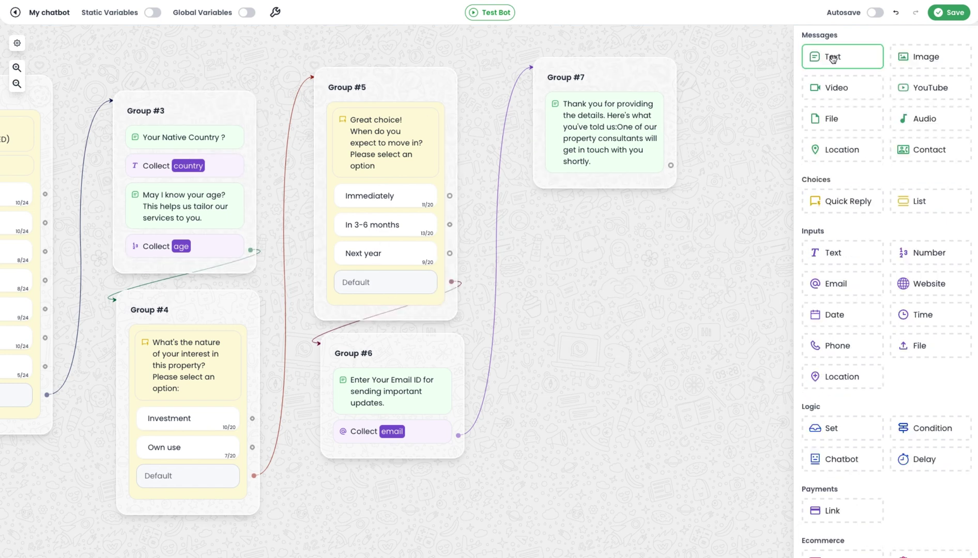
pyautogui.moveTo(833, 58); pyautogui.dragTo(613, 186)
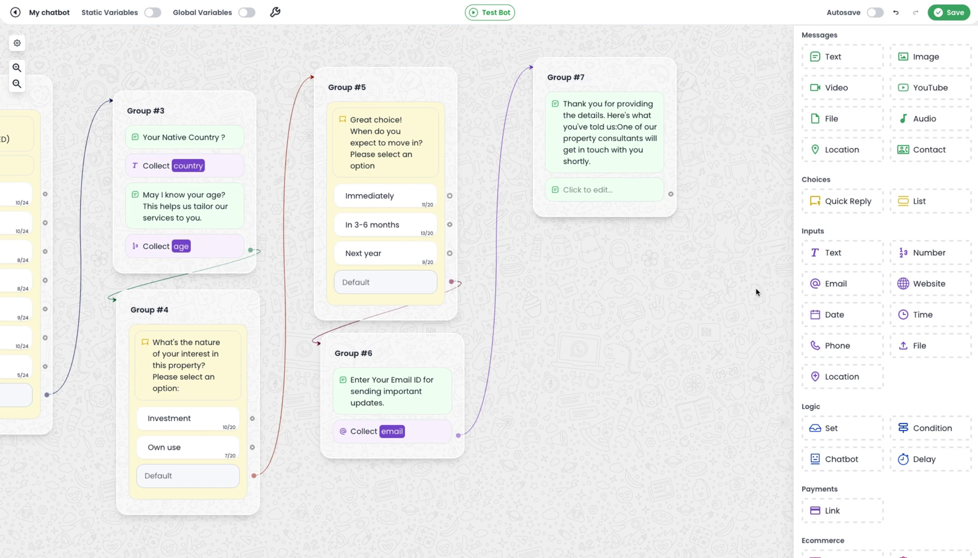
pyautogui.moveTo(925, 459); pyautogui.dragTo(599, 202)
# Set the delay step before Group #7's message to 2 seconds
pyautogui.click(599, 194)
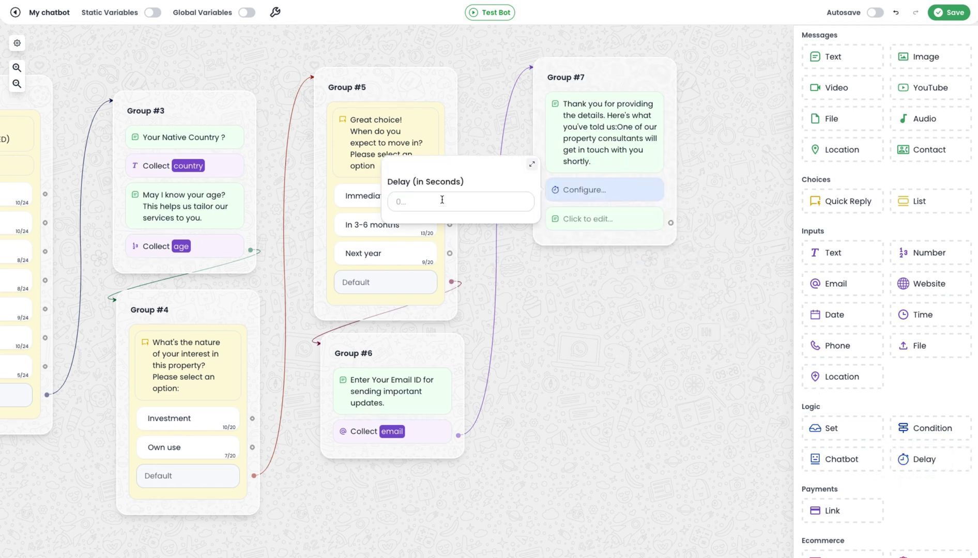
pyautogui.click(441, 201)
pyautogui.write('2')
pyautogui.click(588, 219)
pyautogui.click(589, 313)
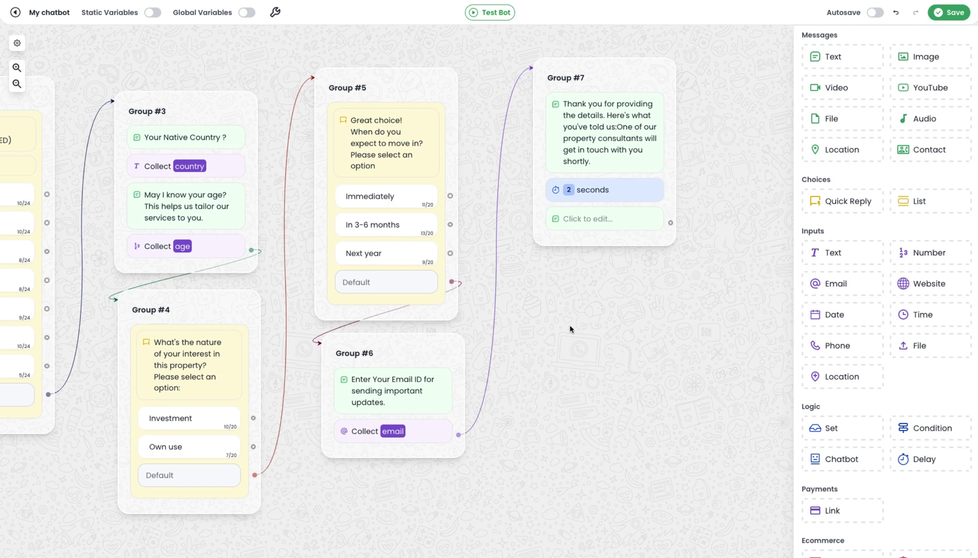
# Start the summary with 'Email :' and 'Country:' lines showing the email and country variables
pyautogui.click(593, 220)
pyautogui.write('E')
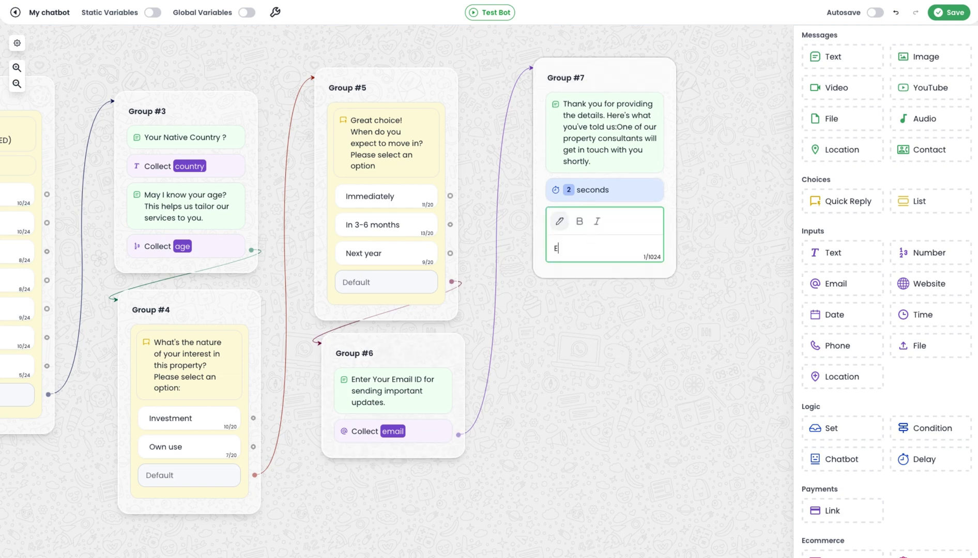
pyautogui.write('mail :')
pyautogui.click(567, 225)
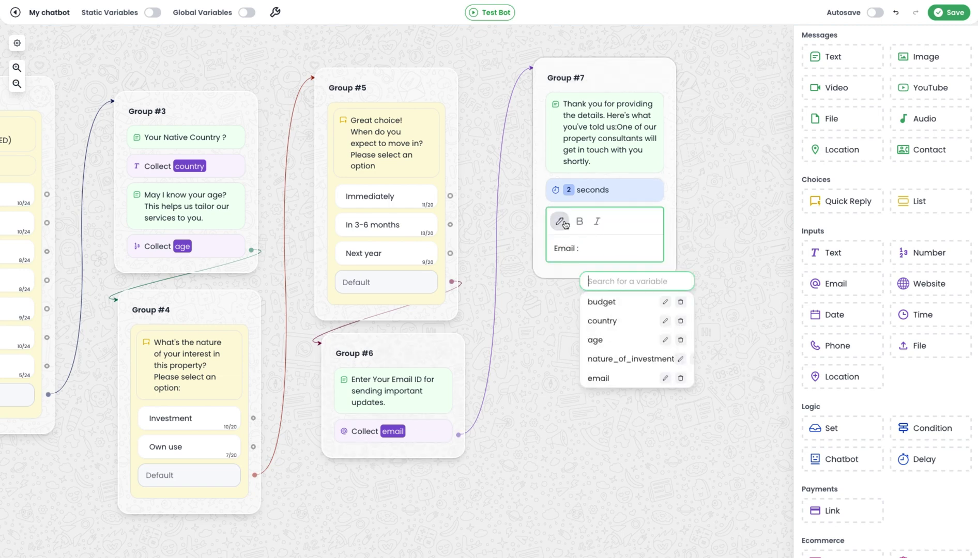
pyautogui.click(621, 378)
pyautogui.press('Return')
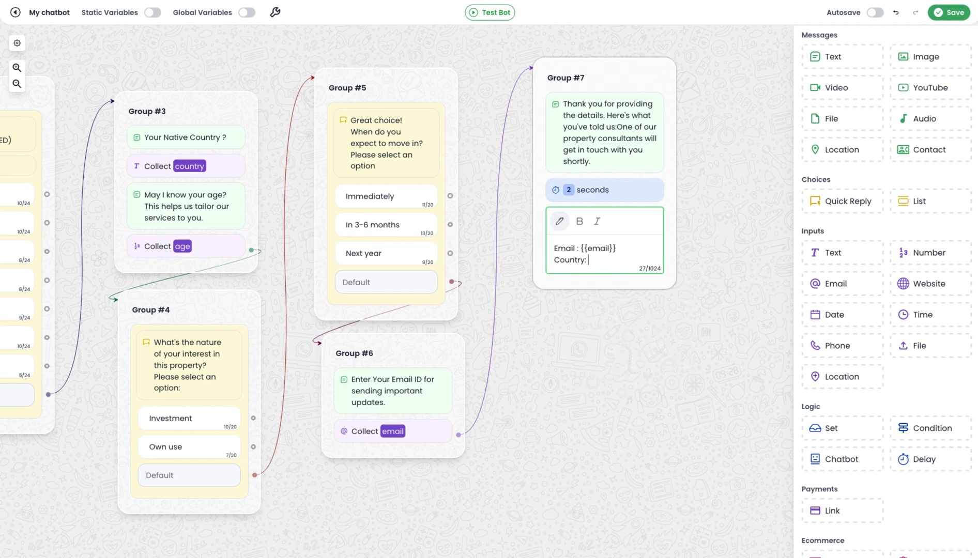
pyautogui.write('Country:')
pyautogui.click(561, 223)
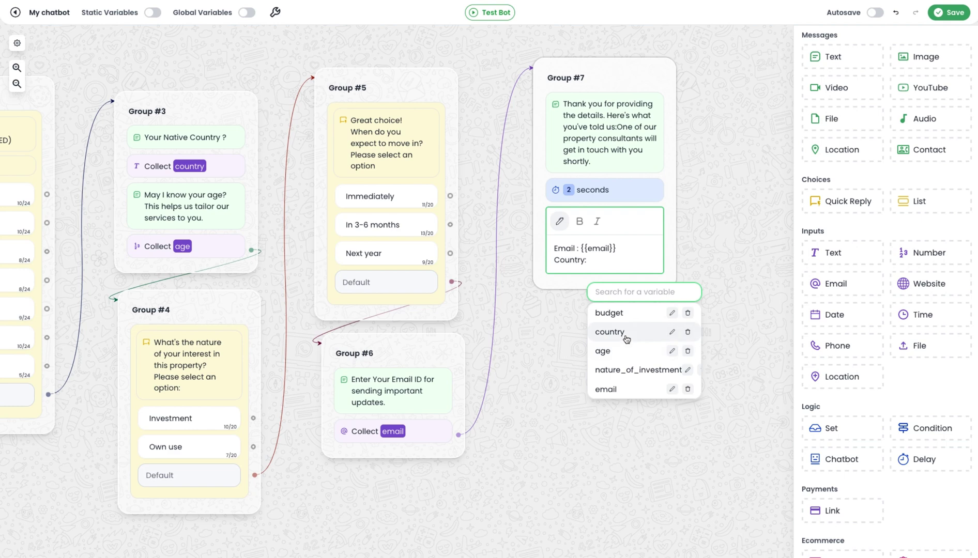
pyautogui.click(620, 332)
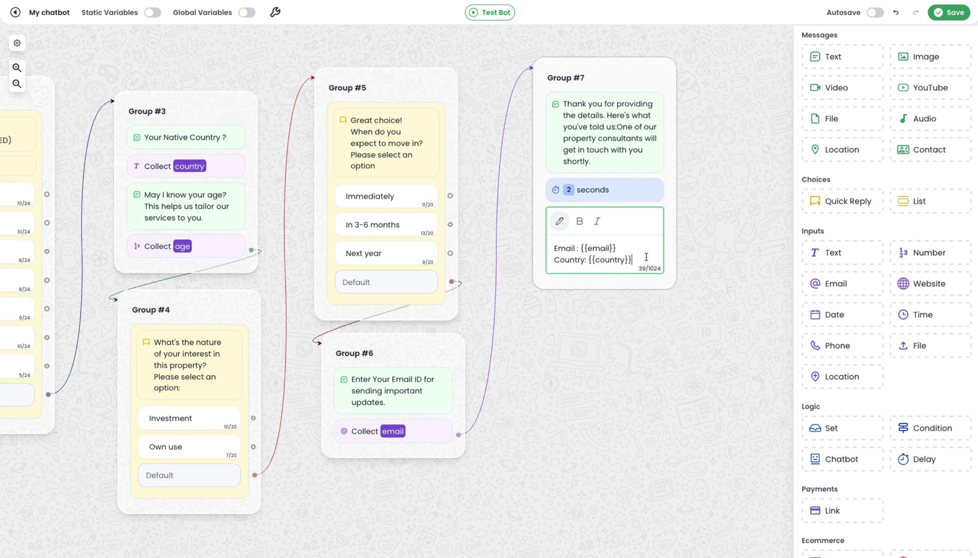
# Add an 'Age:' line with the age variable, then a 'Move In Planning:' label
pyautogui.press('Return')
pyautogui.write('Age:')
pyautogui.click(559, 222)
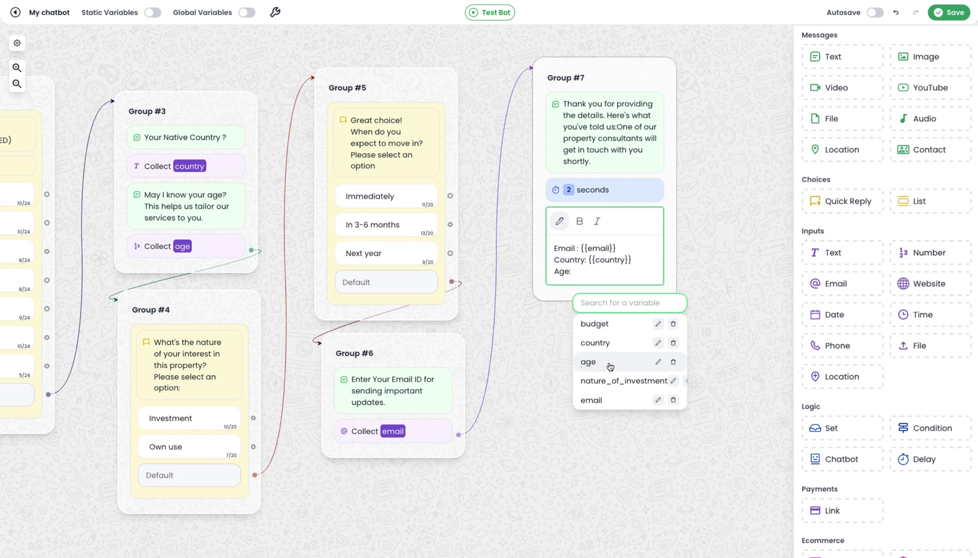
pyautogui.click(608, 362)
pyautogui.press('Return')
pyautogui.write('Mo')
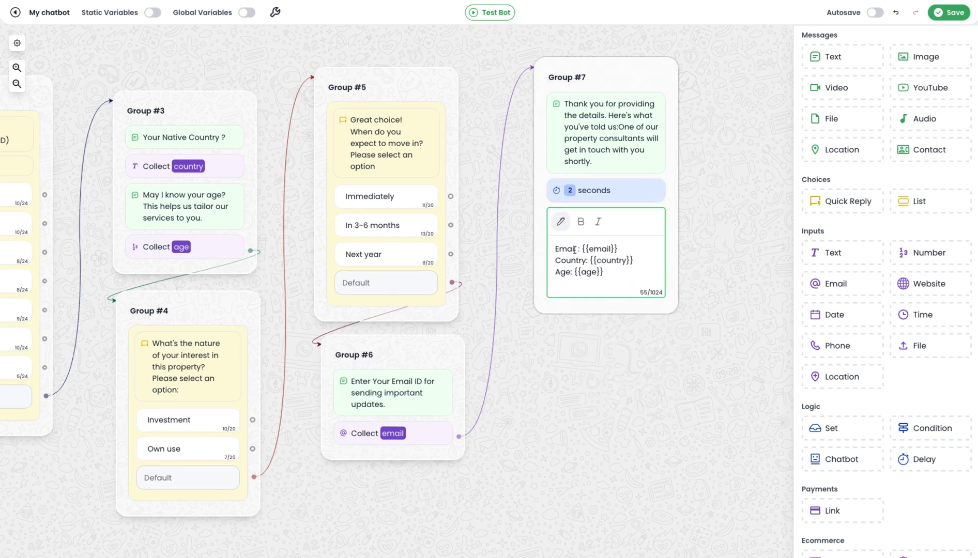
pyautogui.write('ve In Planning:')
pyautogui.click(561, 222)
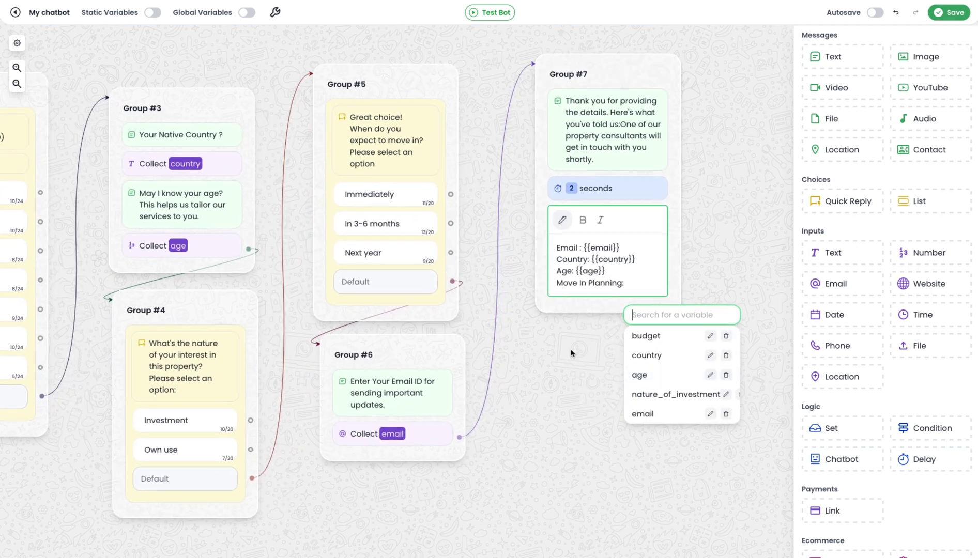
# Make Group #5's move-in question save its answer in the variable move_in_plan
pyautogui.click(407, 136)
pyautogui.scroll(-3, 241, 206)
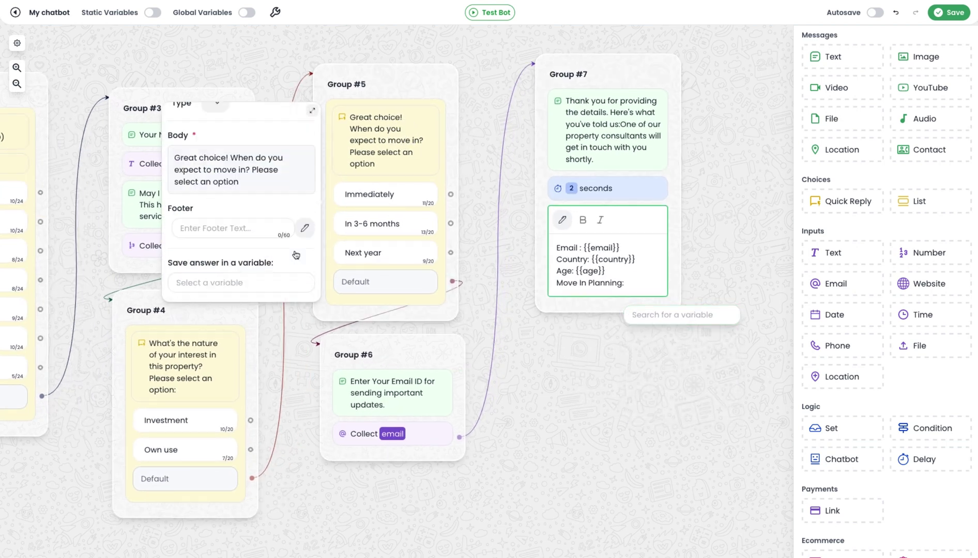
pyautogui.click(241, 280)
pyautogui.write('move_in_plan')
pyautogui.press('Return')
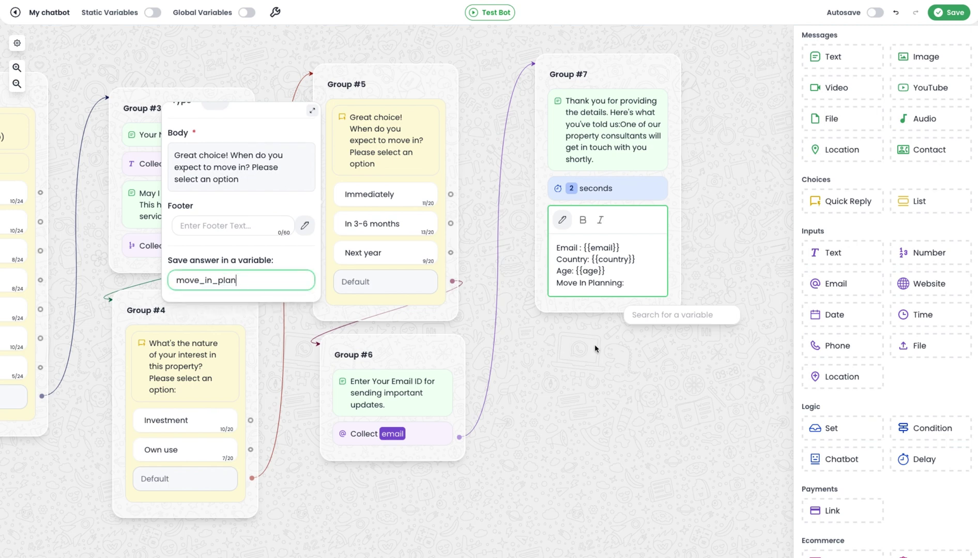
pyautogui.click(638, 286)
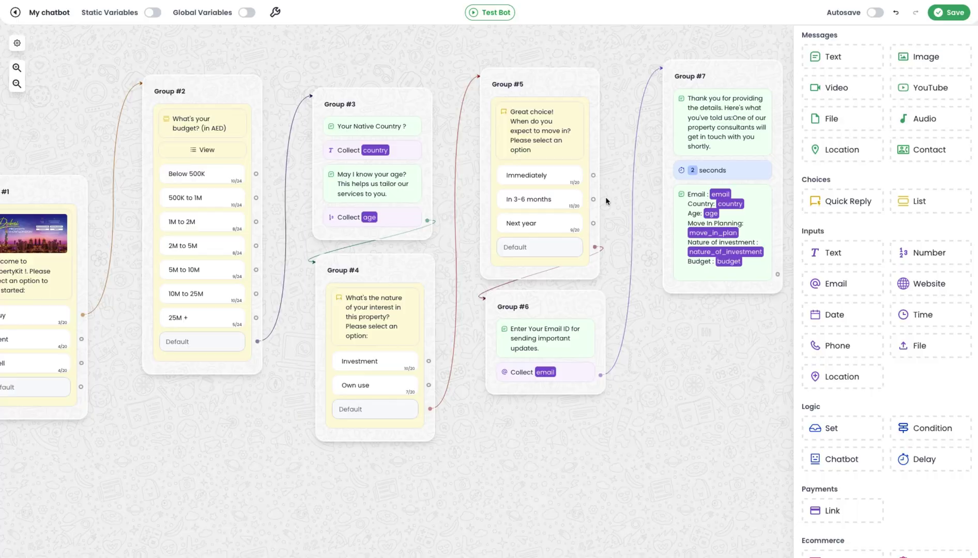
# Review the chatbot ShortCode in the Settings dialog, then save the chatbot flow
pyautogui.click(275, 12)
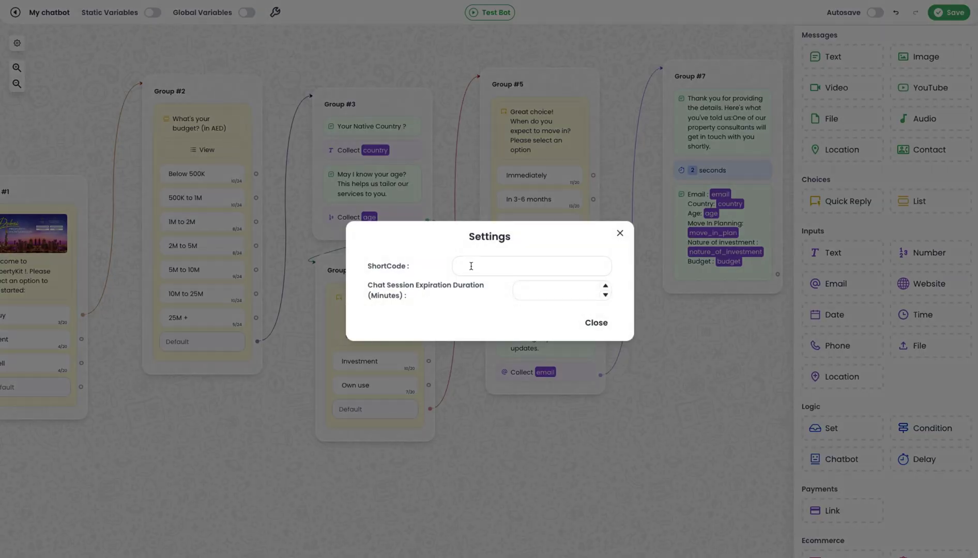
pyautogui.click(484, 271)
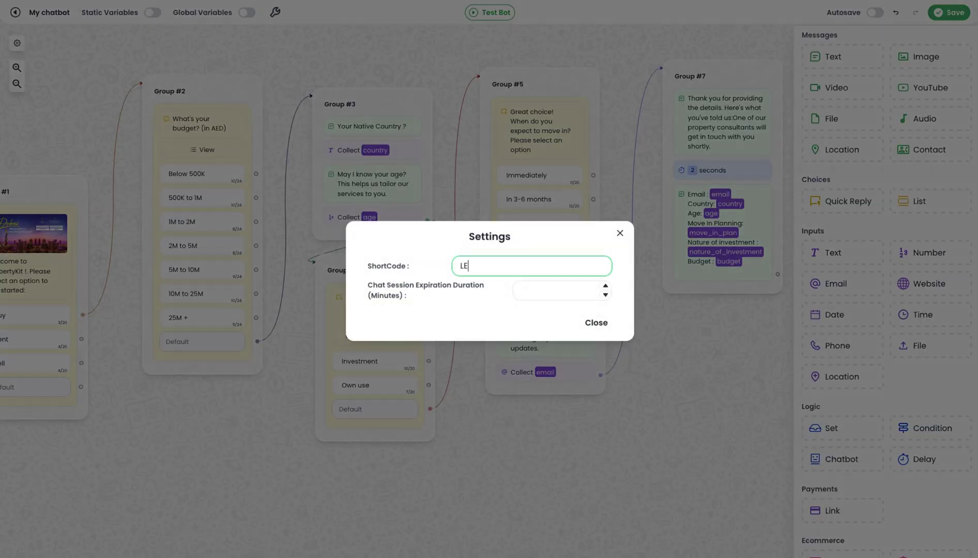
pyautogui.click(589, 352)
pyautogui.click(950, 13)
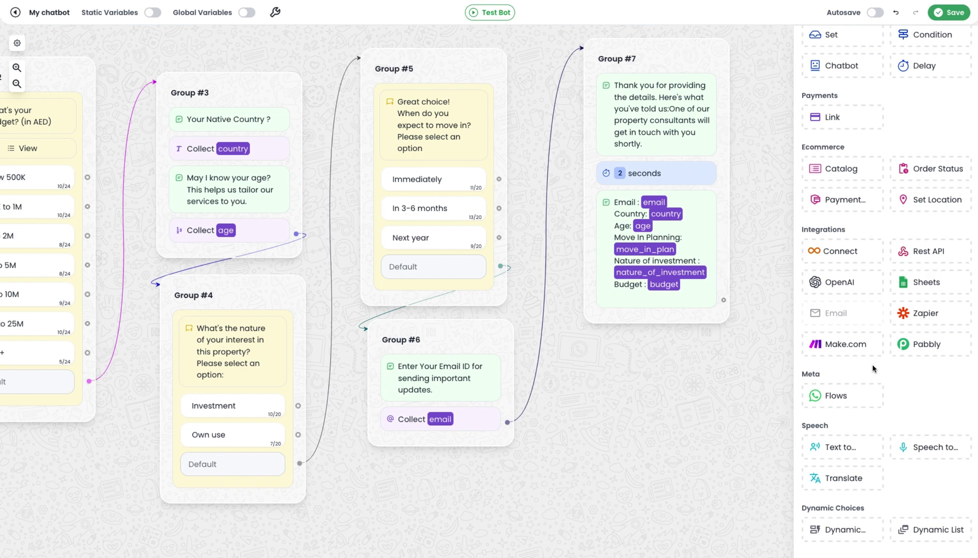
pyautogui.scroll(1, 913, 397)
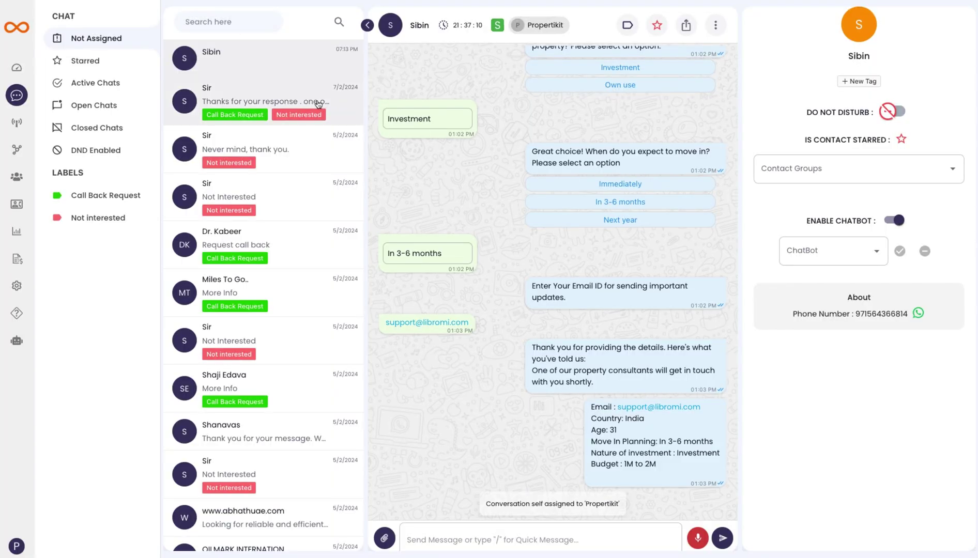
# Review the summary reply in the test chat, disable its chatbot, and open the conversation's tag options
pyautogui.scroll(5, 477, 267)
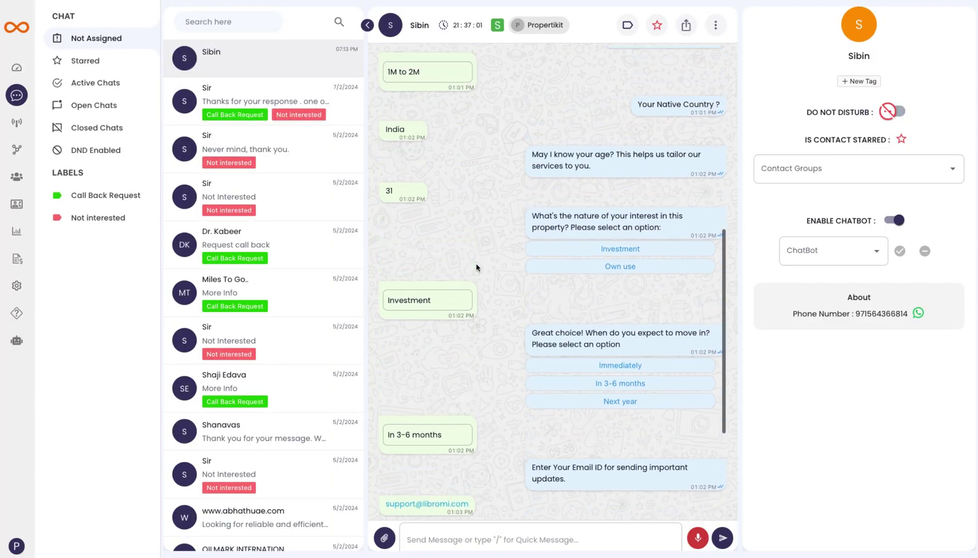
pyautogui.scroll(-4, 476, 267)
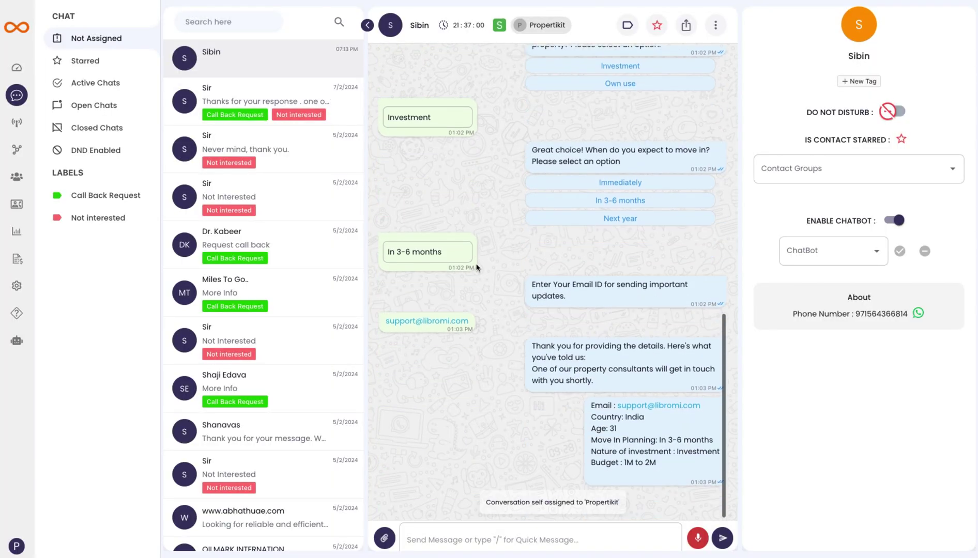
pyautogui.click(898, 221)
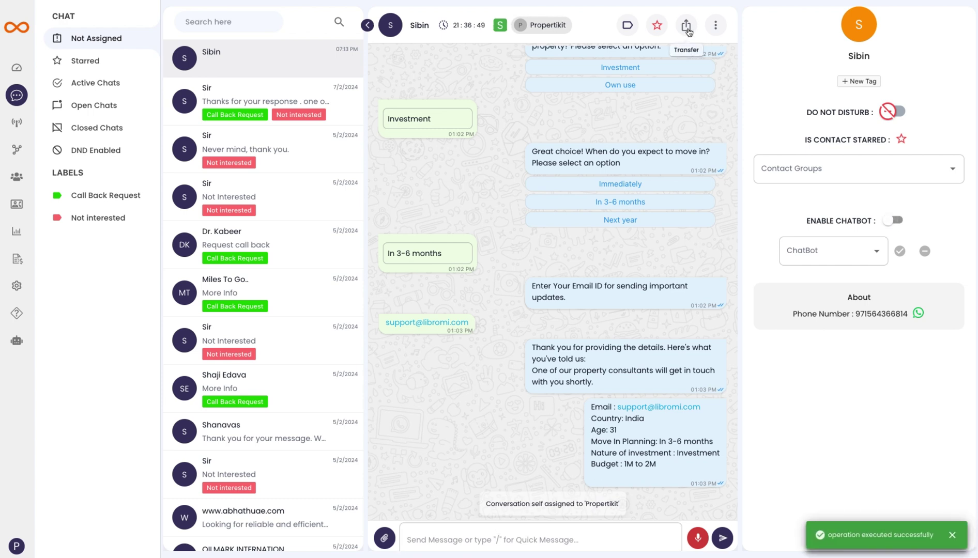
pyautogui.click(627, 29)
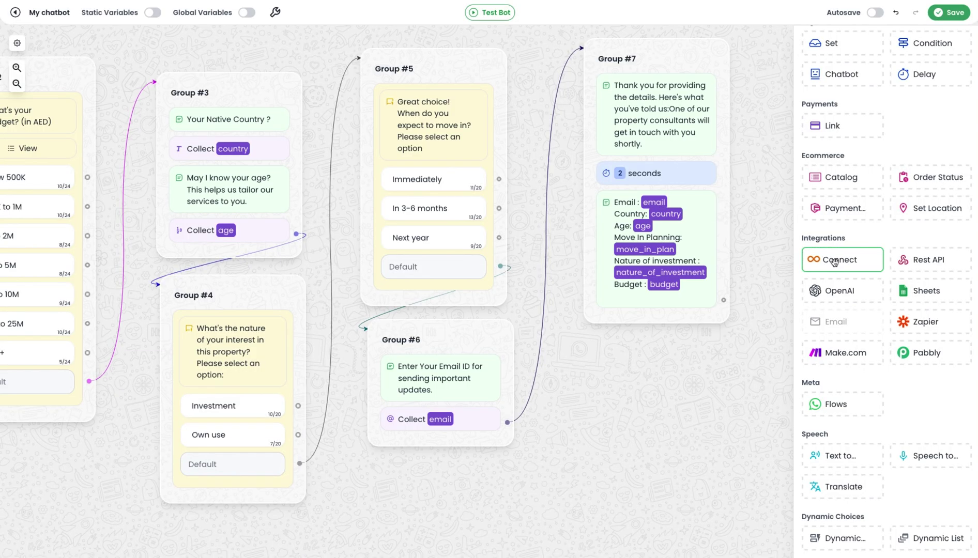
pyautogui.moveTo(837, 261); pyautogui.dragTo(708, 366)
pyautogui.click(712, 387)
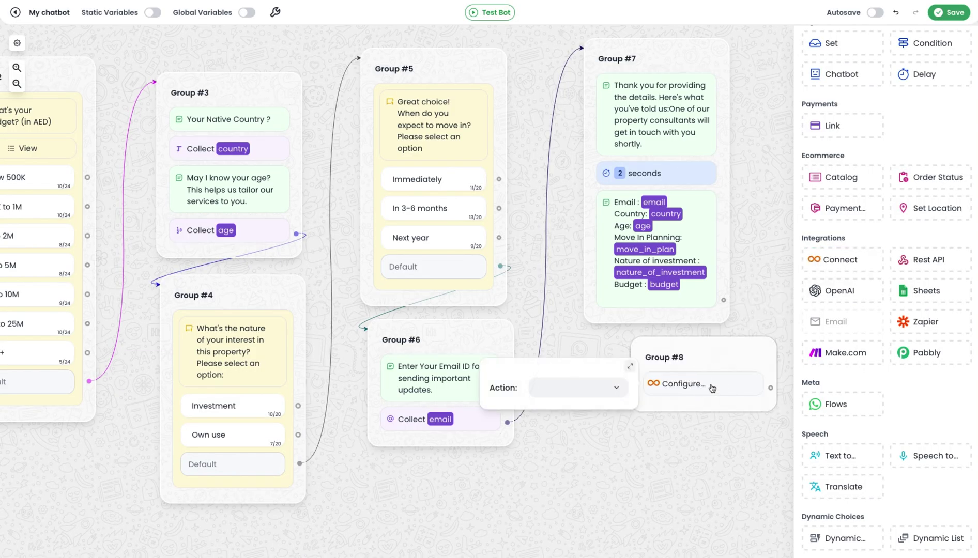
pyautogui.click(591, 393)
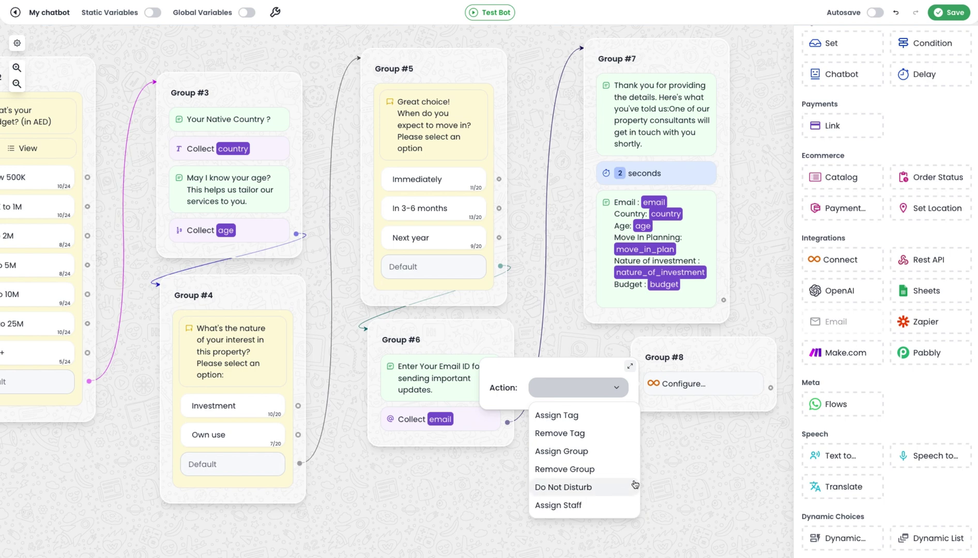
pyautogui.click(698, 429)
pyautogui.scroll(3, 855, 284)
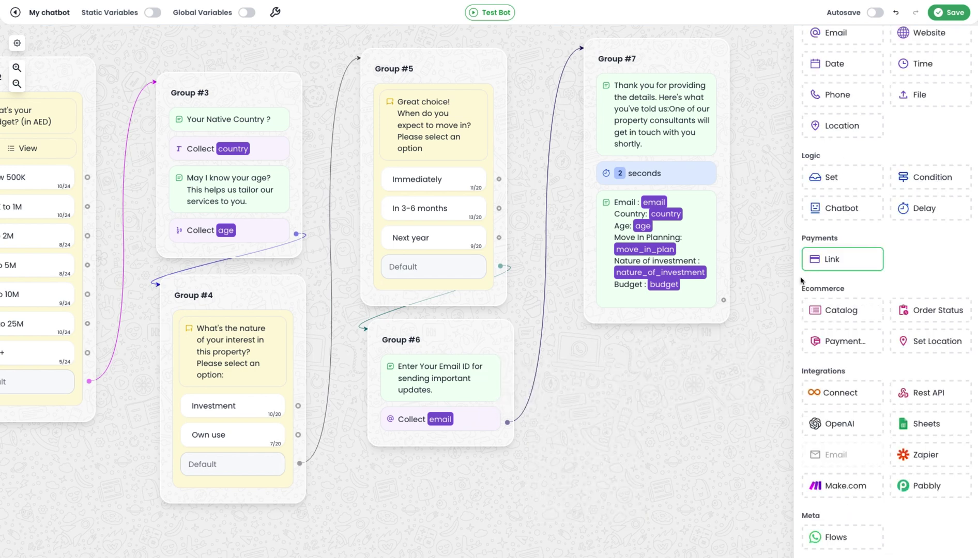
pyautogui.scroll(-3, 856, 284)
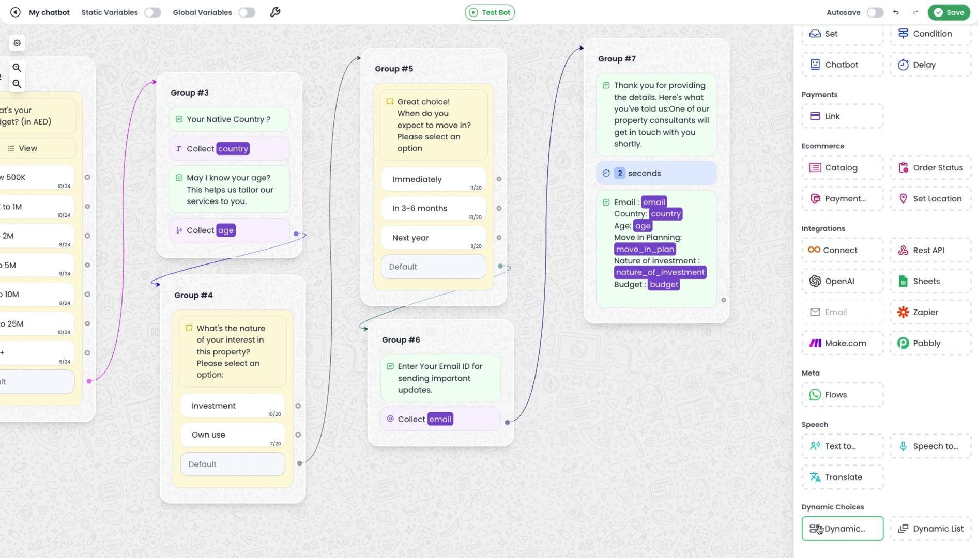